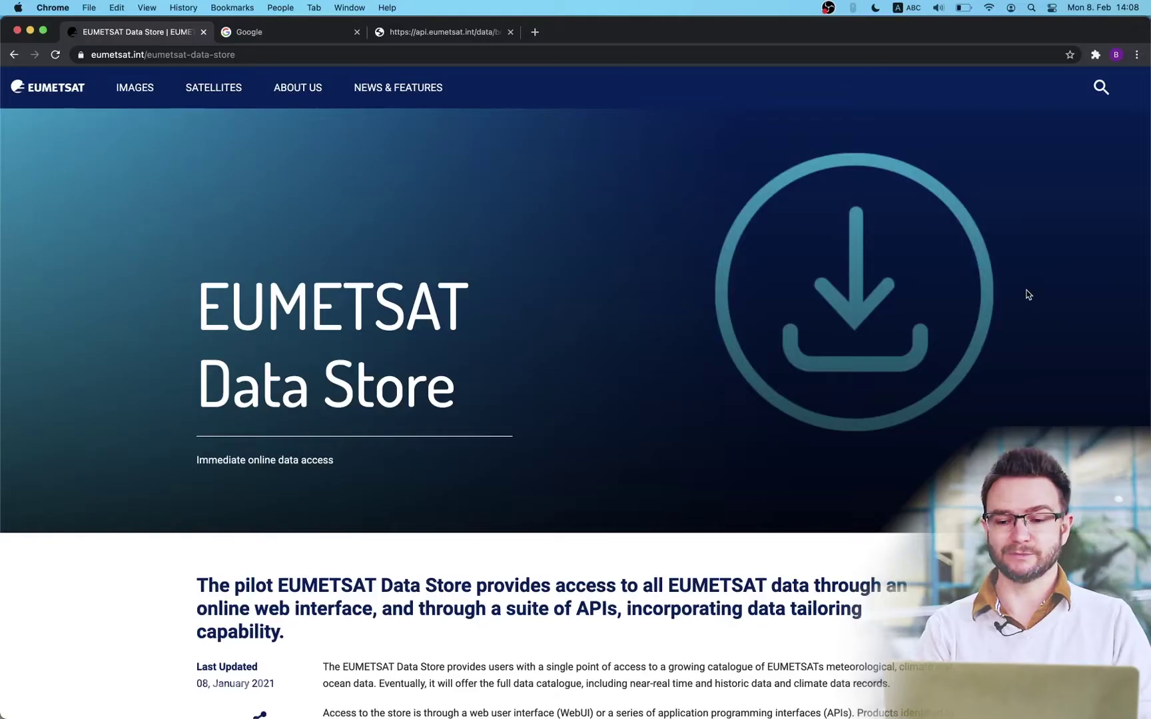
Step: Load data.eumetsat.int in the Google tab and view the Data Services overview
click(300, 33)
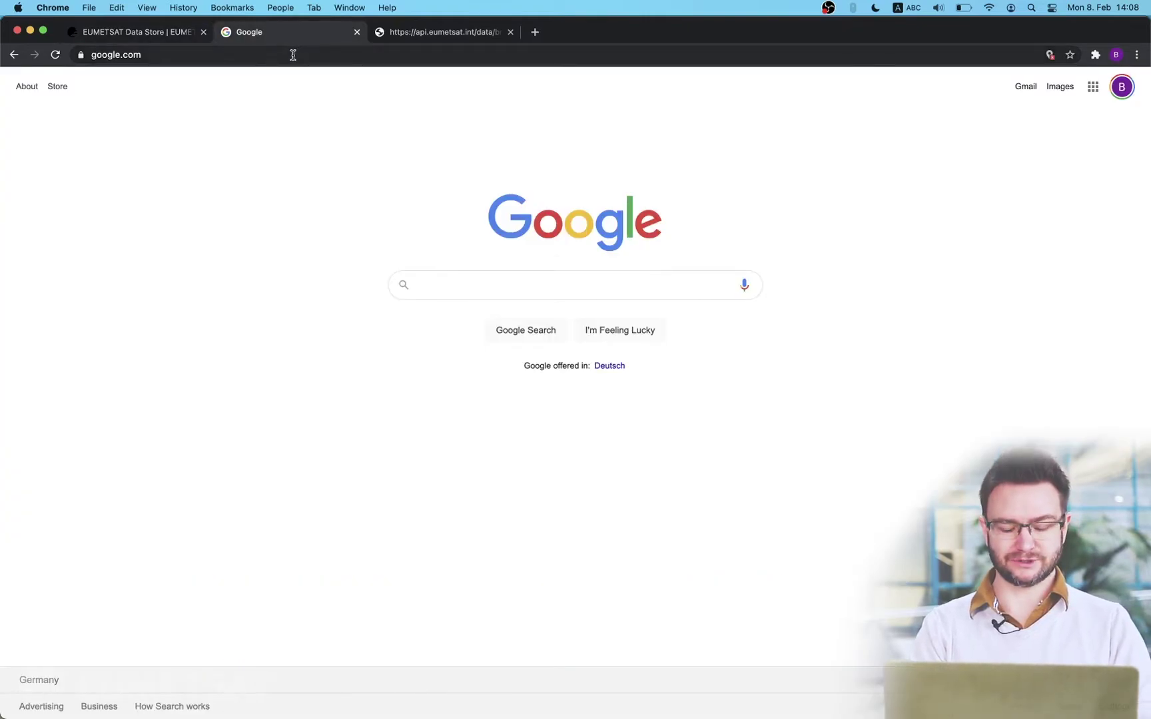
click(294, 56)
text(data)
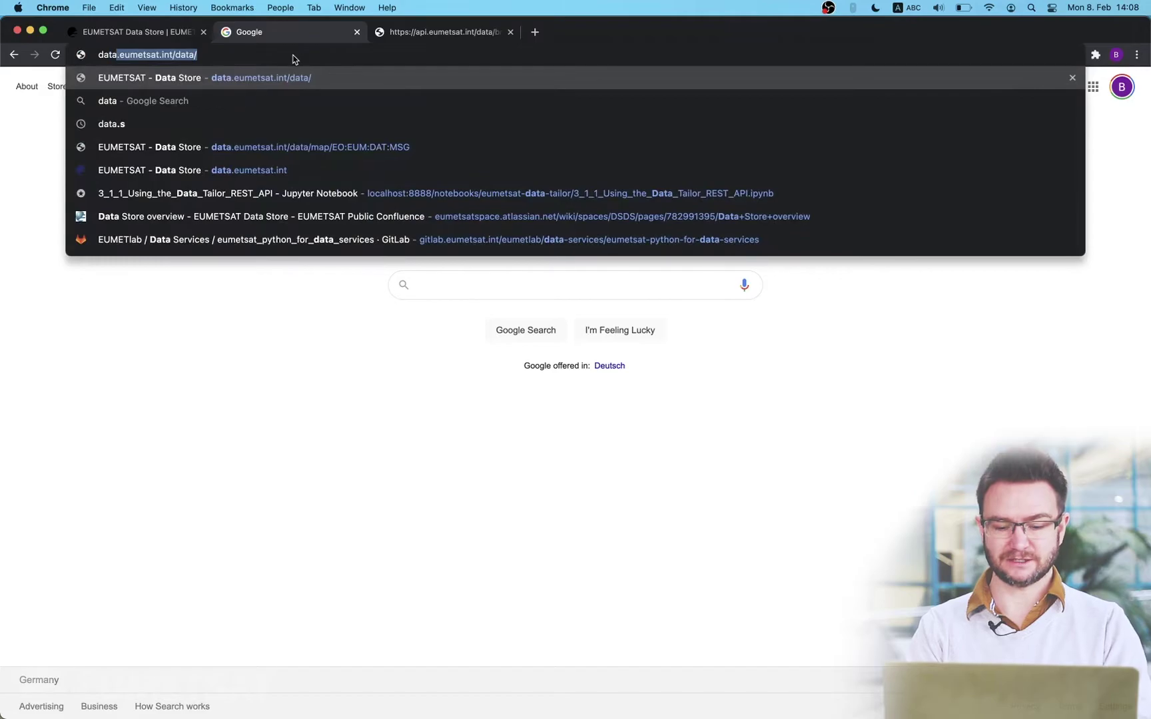
text(.eumetsat.int)
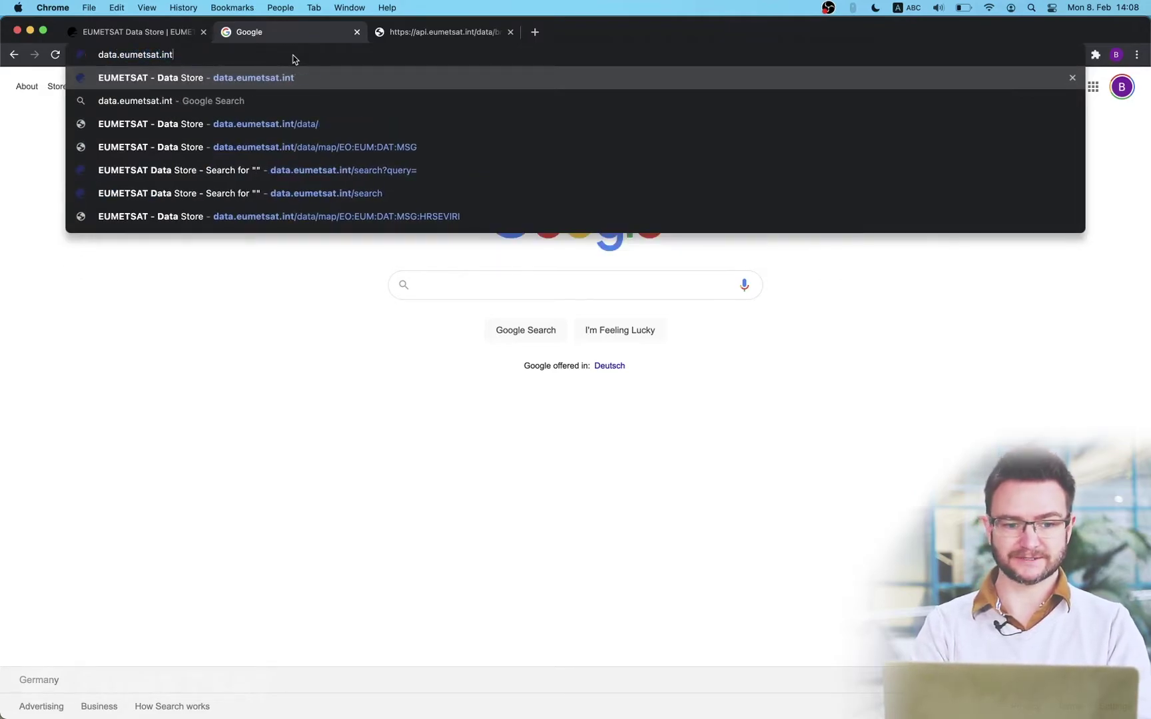
key(Return)
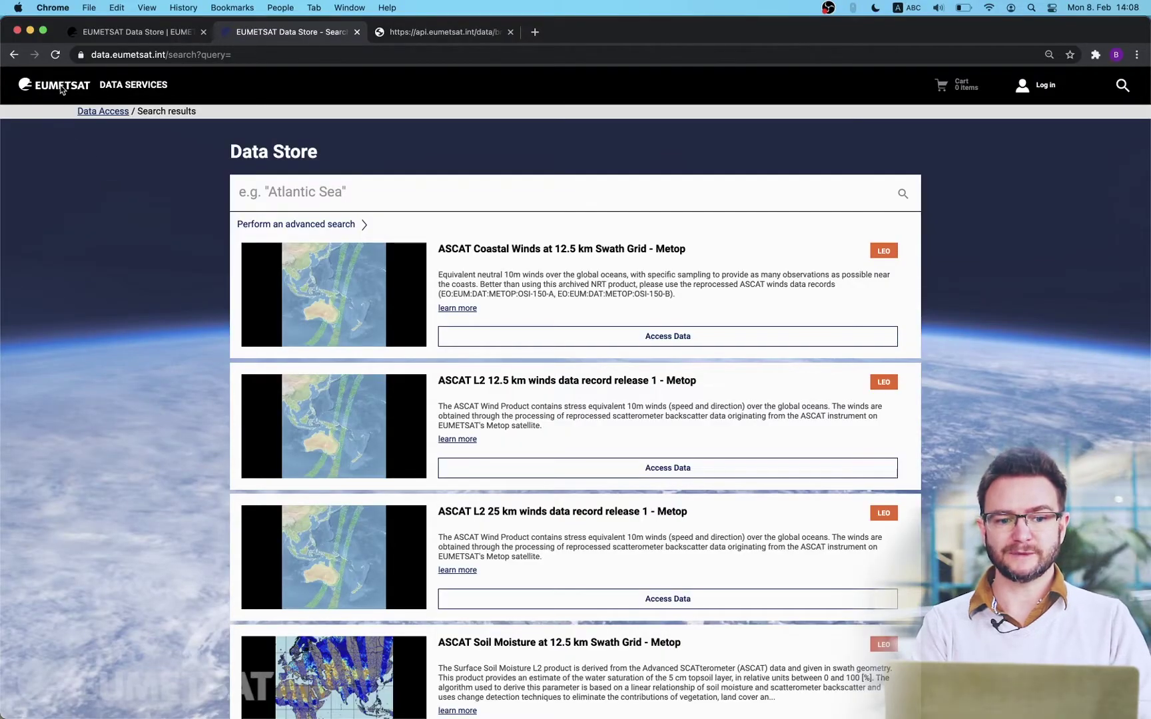
click(113, 84)
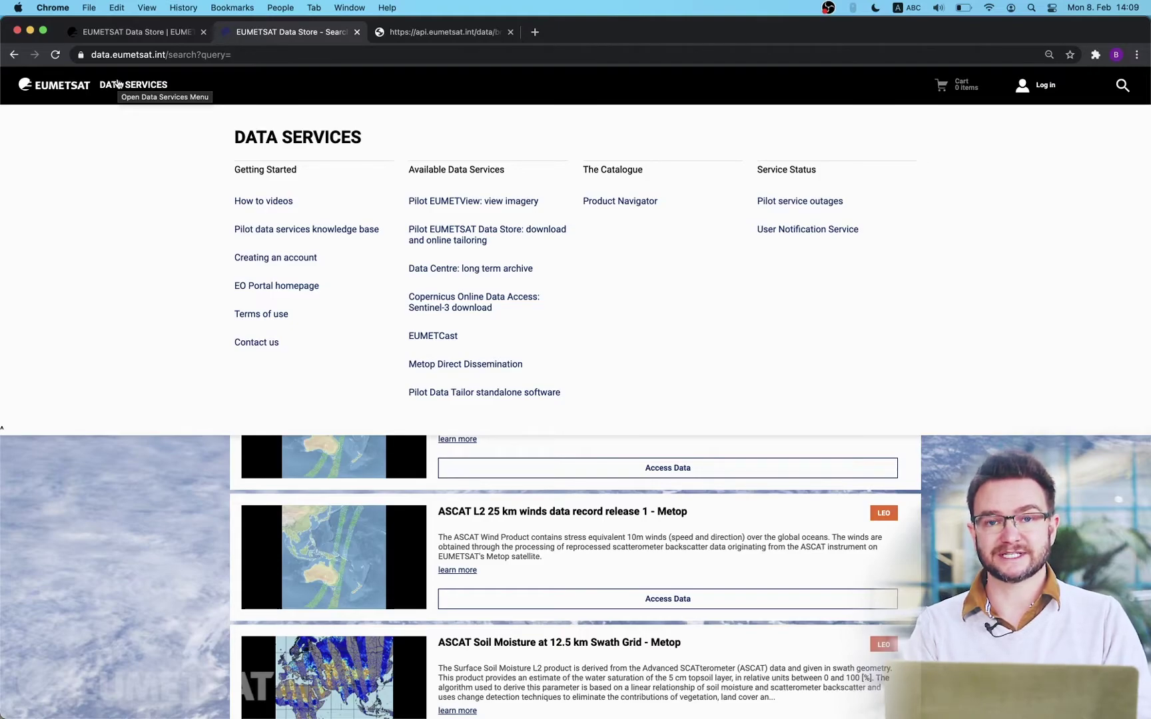
Step: Close the Data Services overview on the Data Store page
click(118, 84)
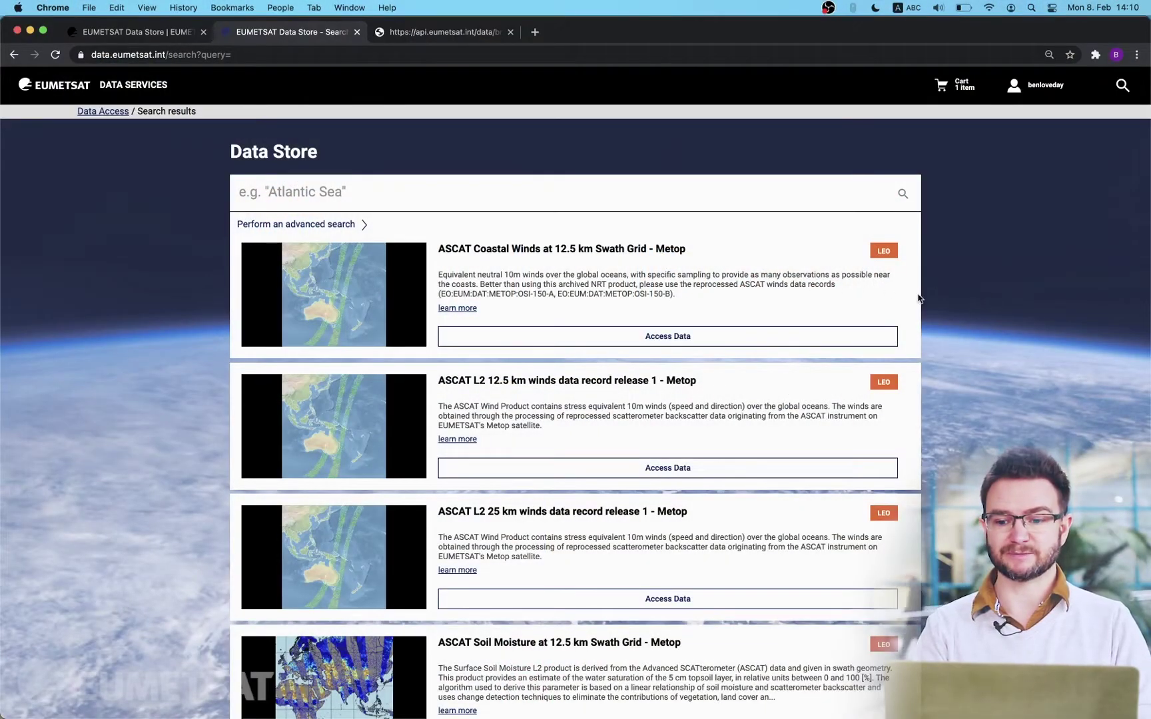
Step: Scroll down the search results to the ASCAT L2 25 km winds data record release 1 - Metop card
scroll(936, 296, down, 3)
scroll(937, 297, down, 5)
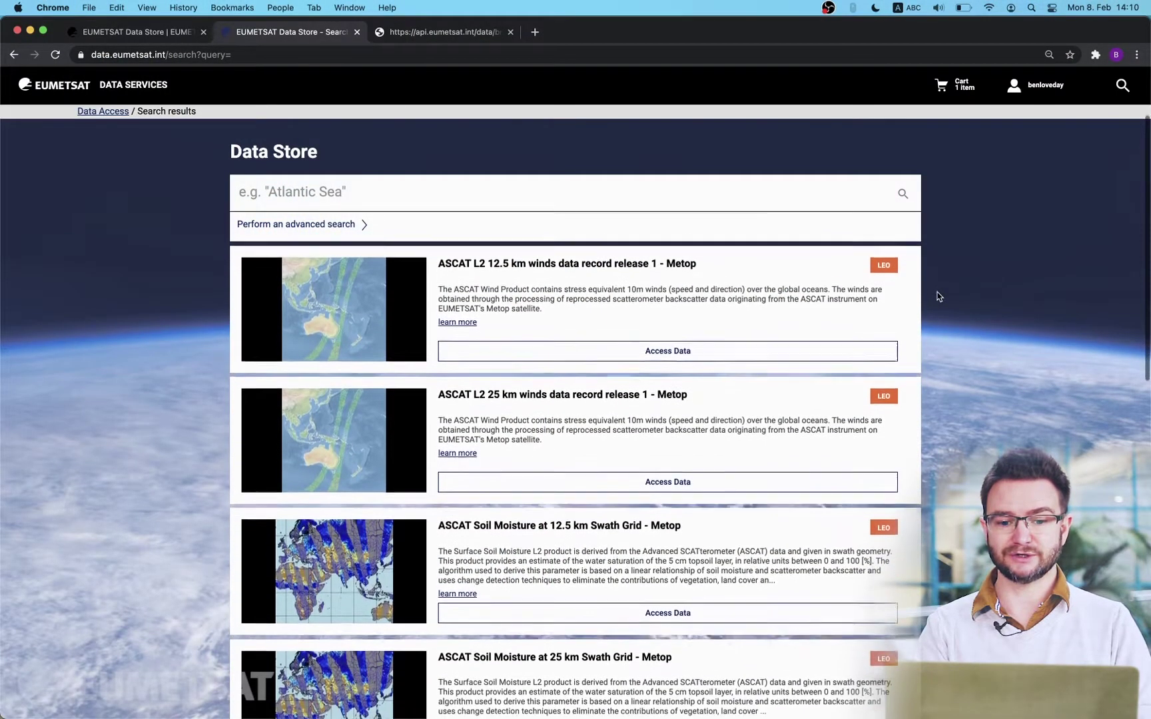
scroll(938, 296, down, 1)
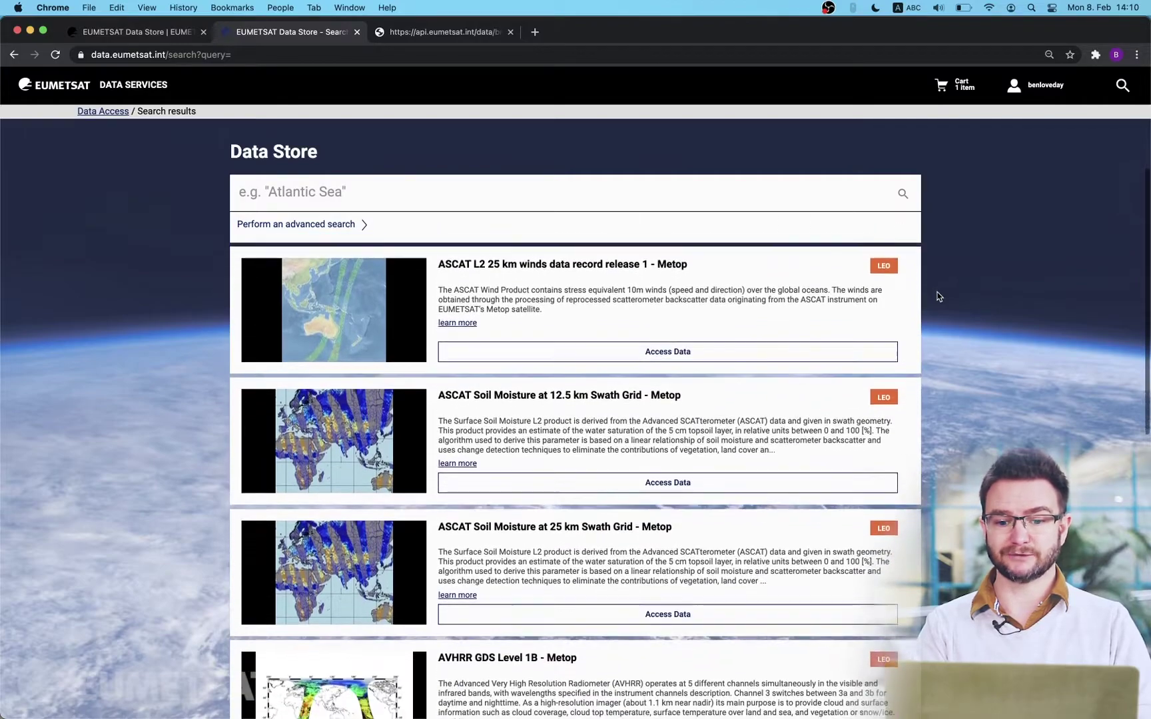
scroll(939, 296, down, 1)
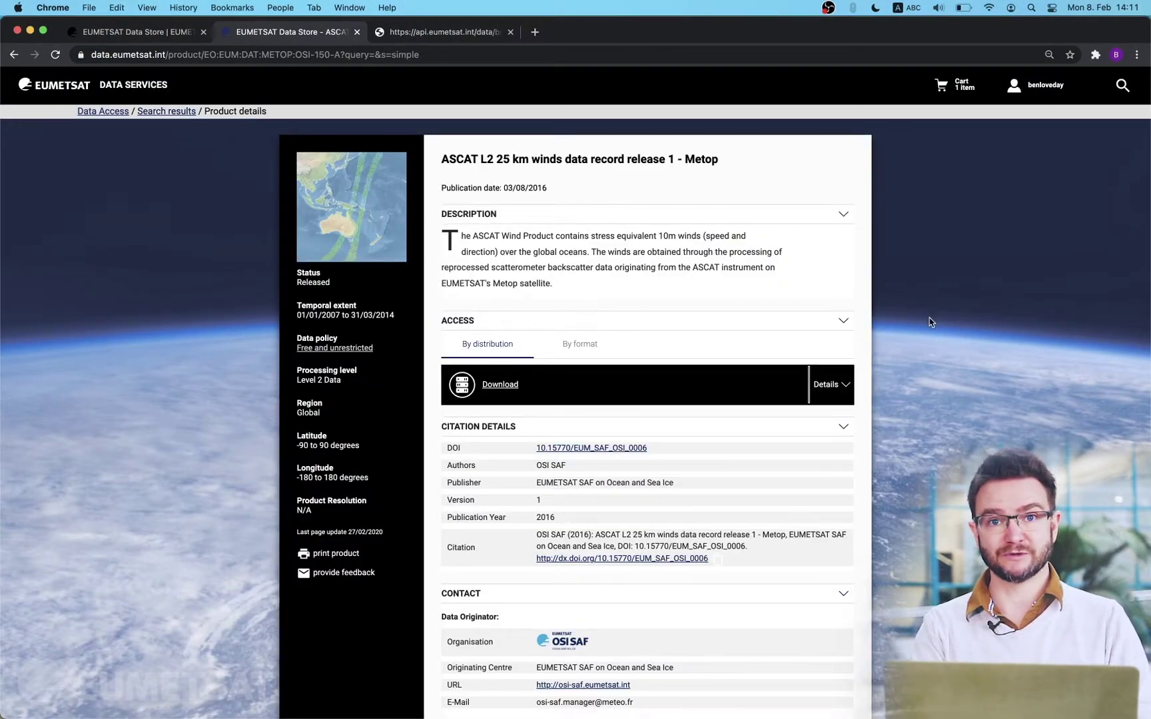
Step: Read through the ASCAT winds product details, then return to the search results via the breadcrumb
scroll(930, 322, down, 1)
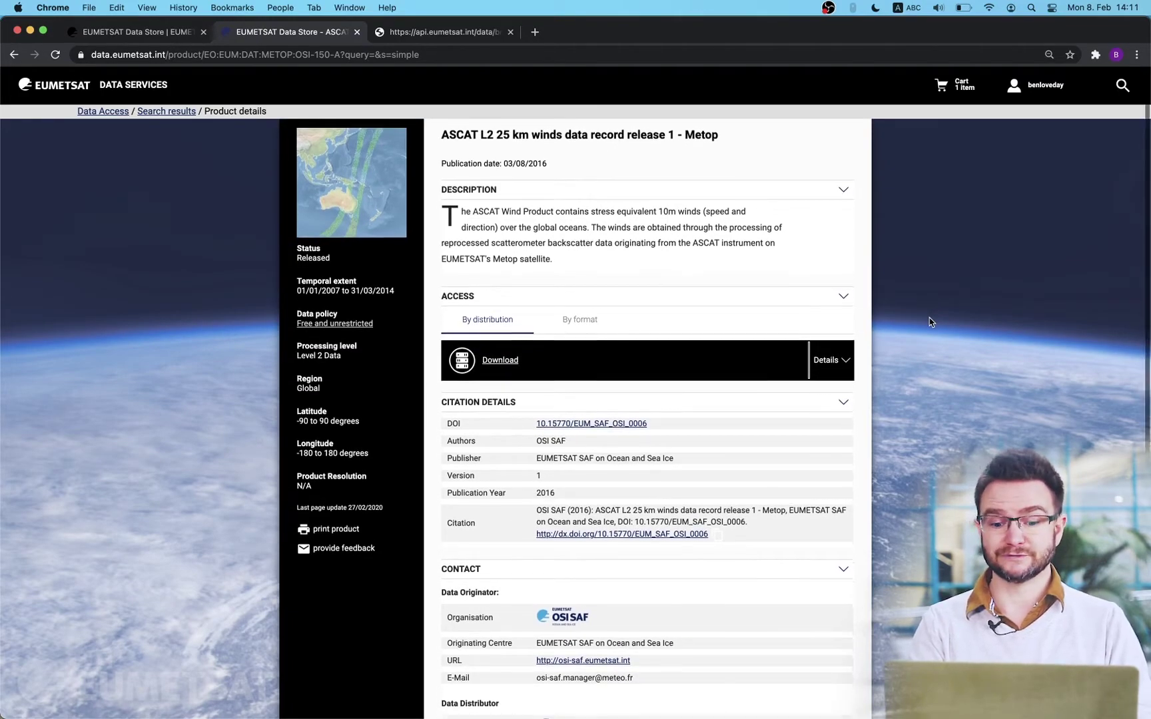
scroll(931, 322, down, 5)
scroll(931, 322, down, 3)
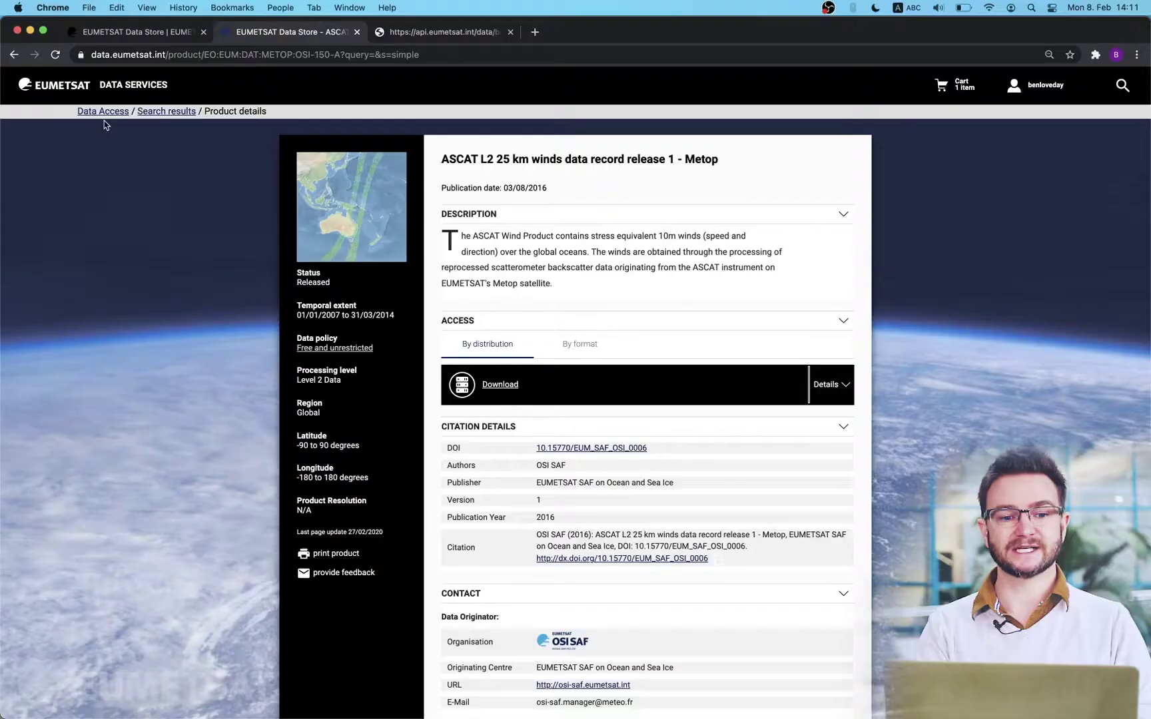
click(102, 112)
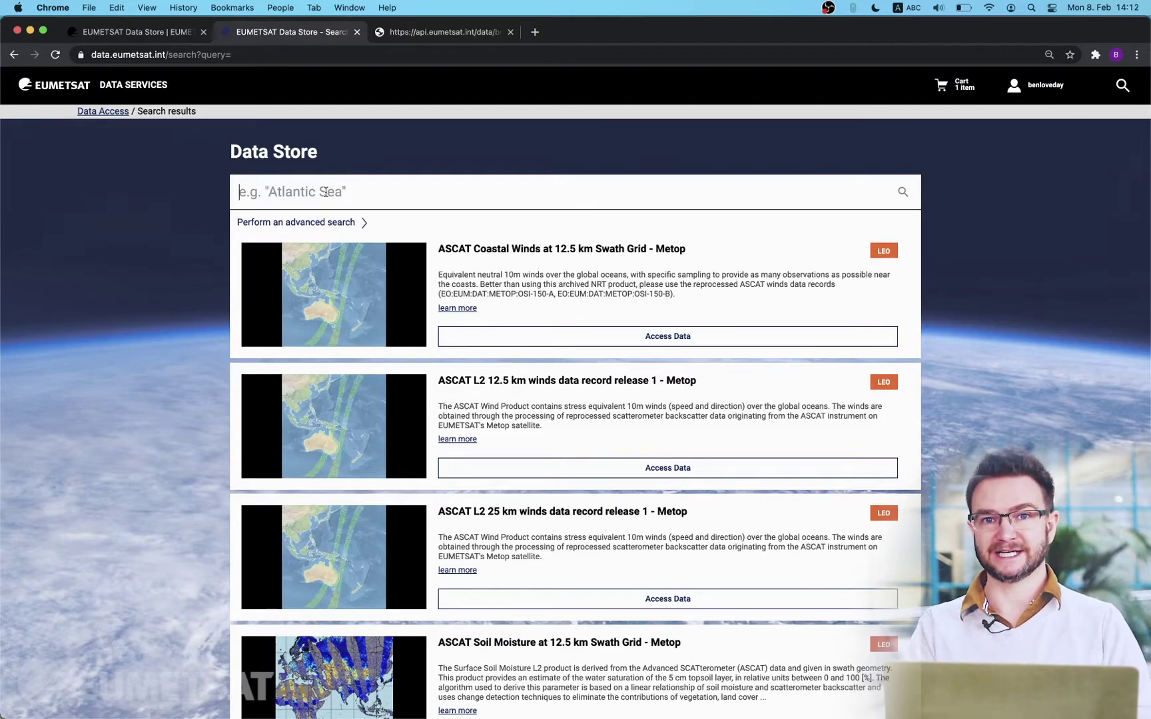
Step: Search for 'AVHRR' and look through its two results and the advanced search filters
text(AVHRR)
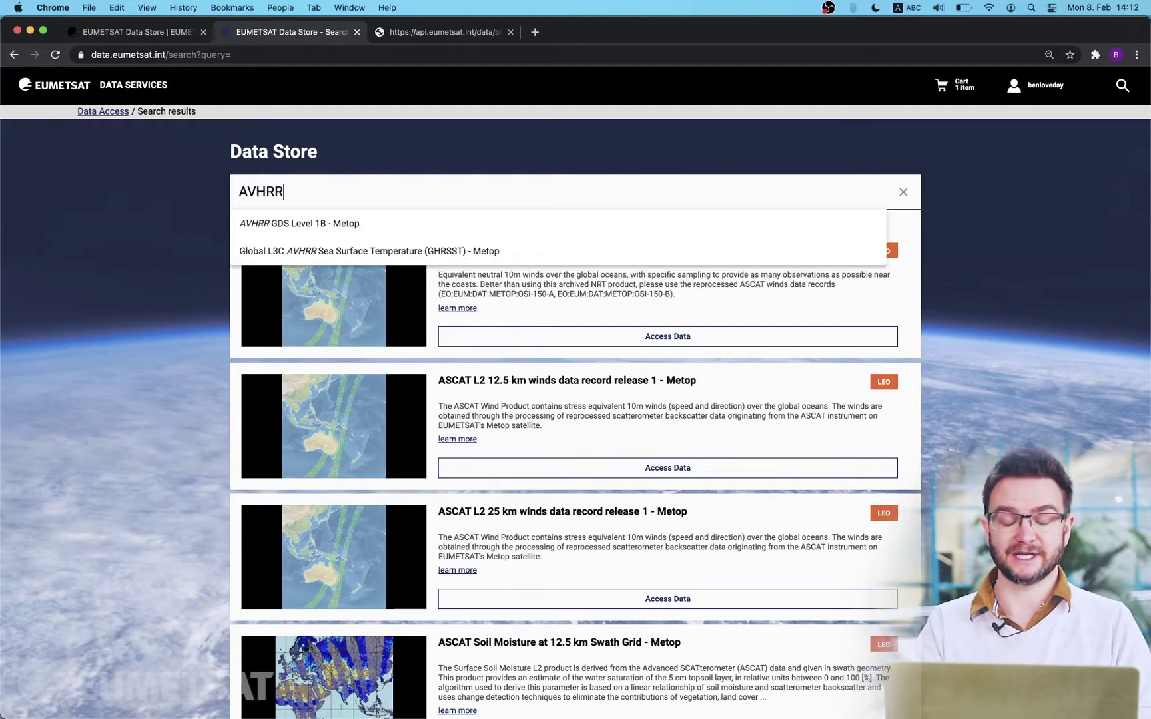
key(Return)
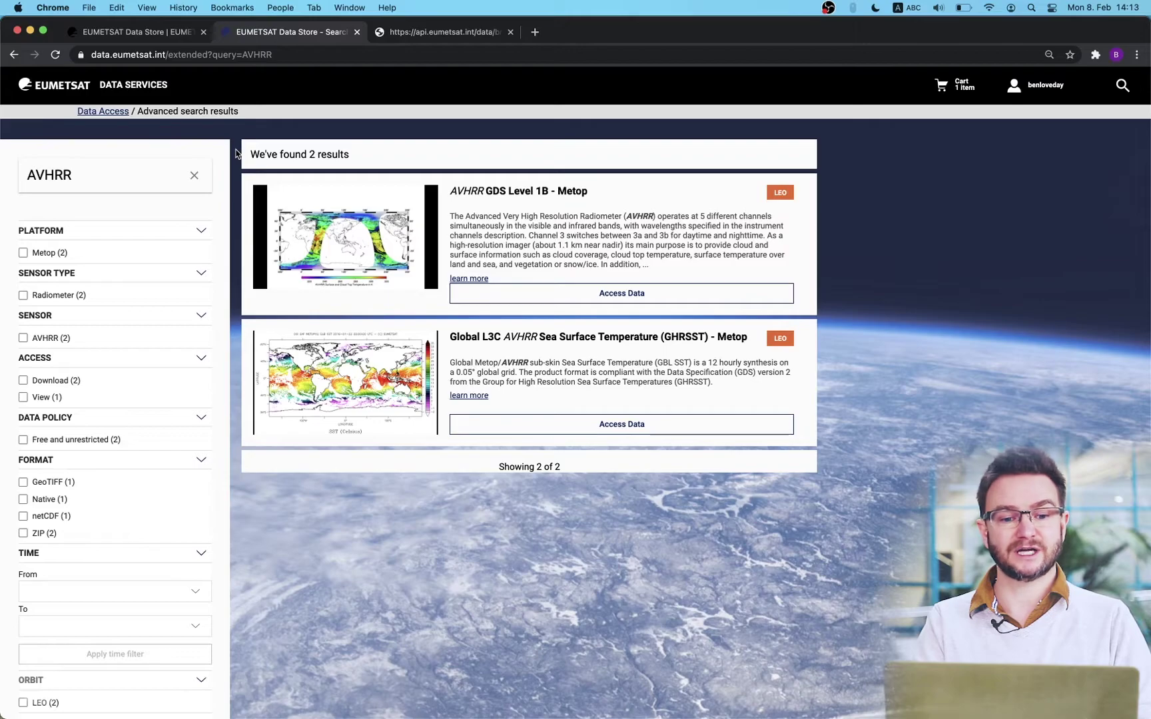
scroll(223, 172, down, 2)
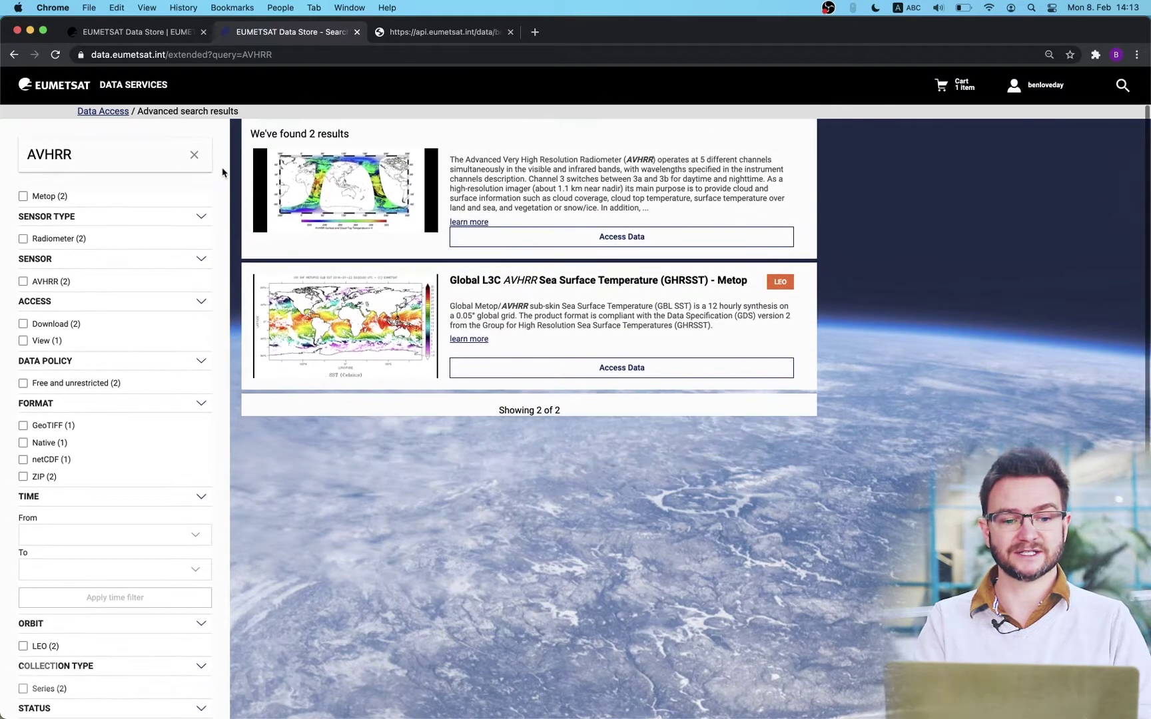
scroll(223, 173, down, 3)
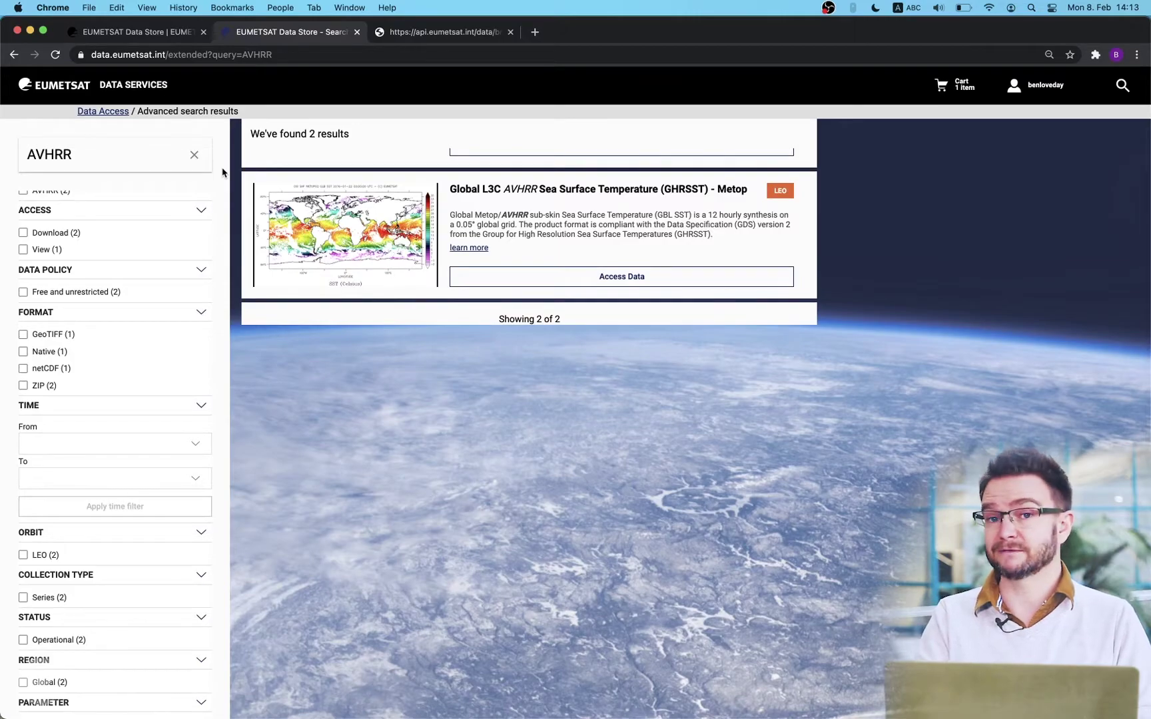
scroll(222, 172, down, 1)
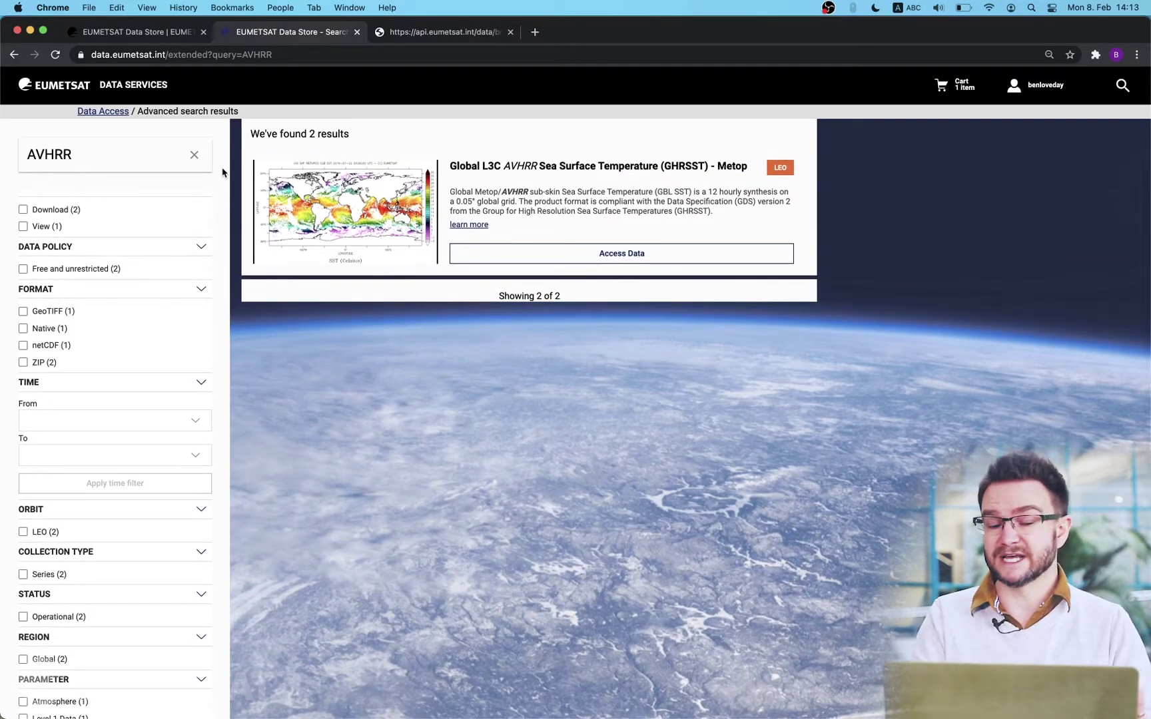
scroll(223, 173, down, 3)
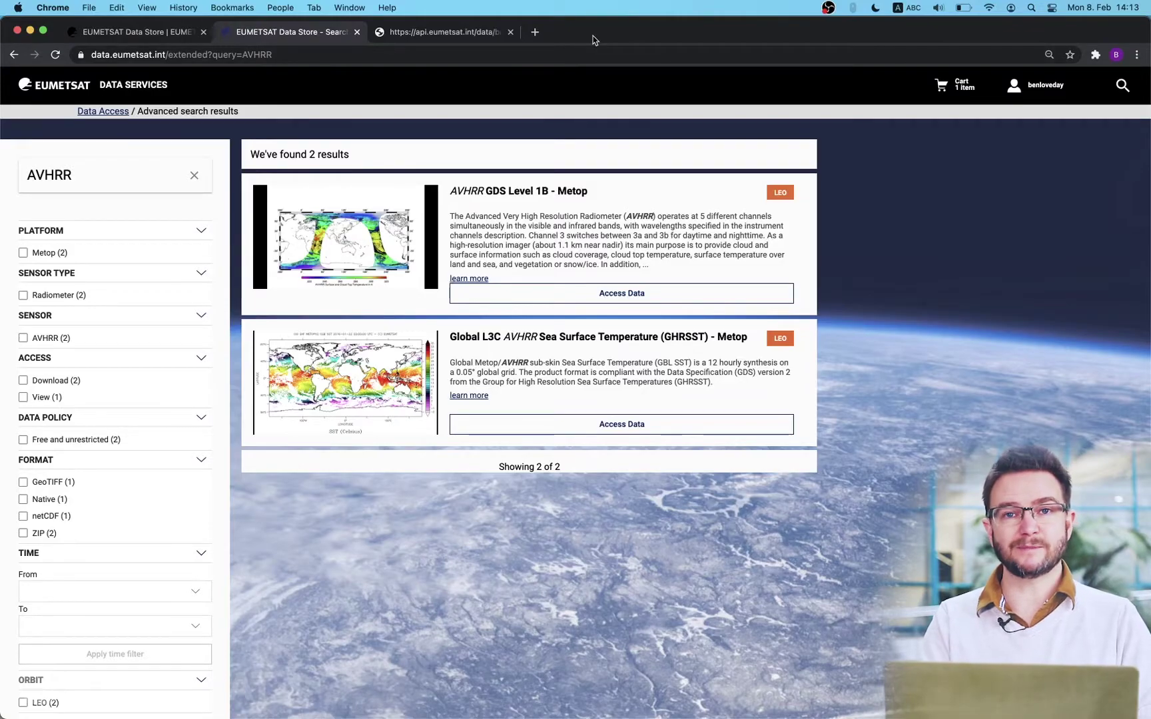
Step: In the API collections tab, drill into EO:EUM:DAT:0080 products by year down to March 1982
click(439, 33)
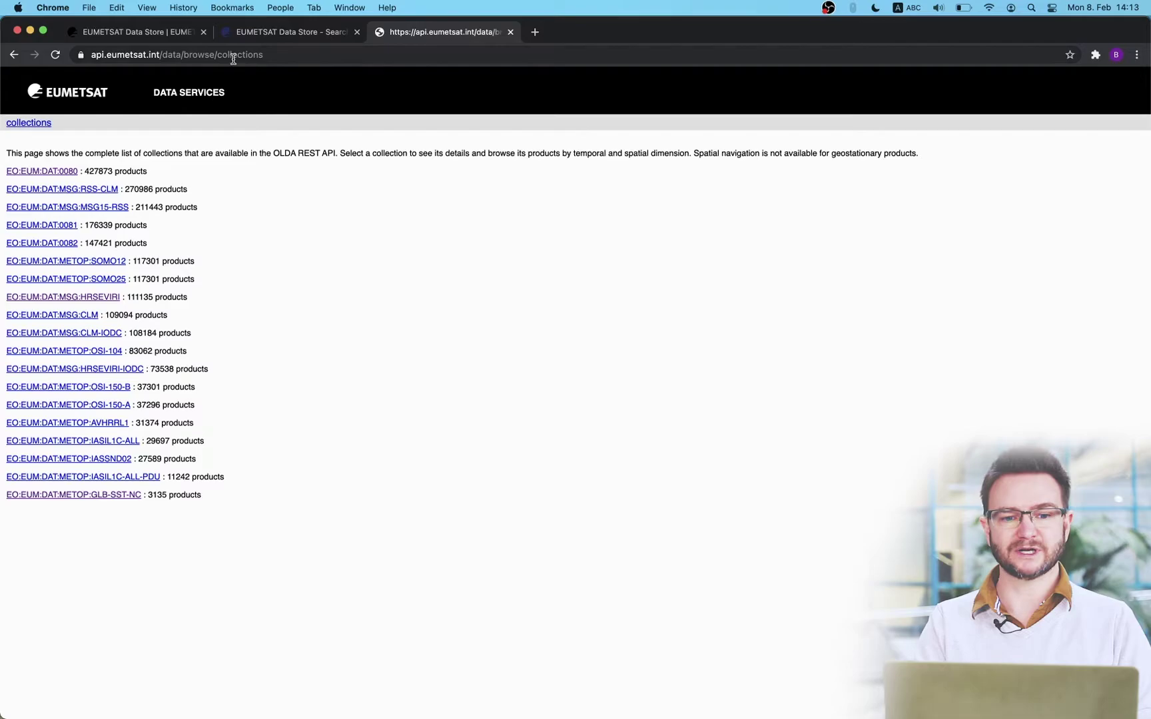
click(273, 55)
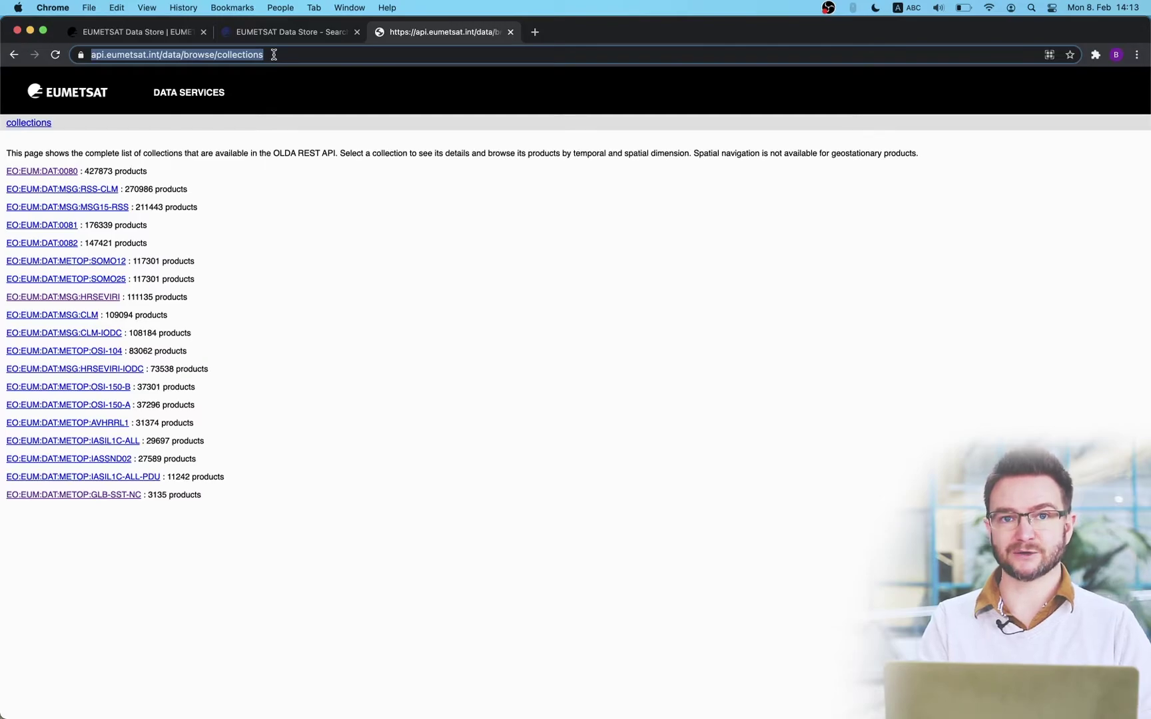
click(273, 54)
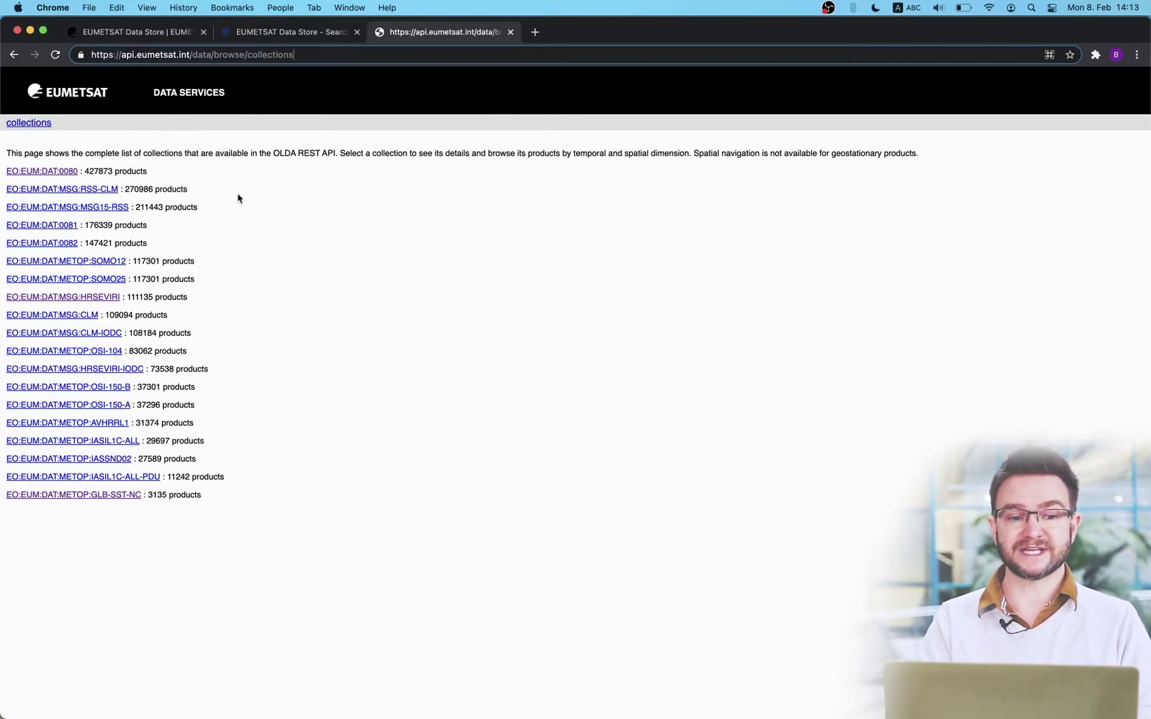
click(41, 171)
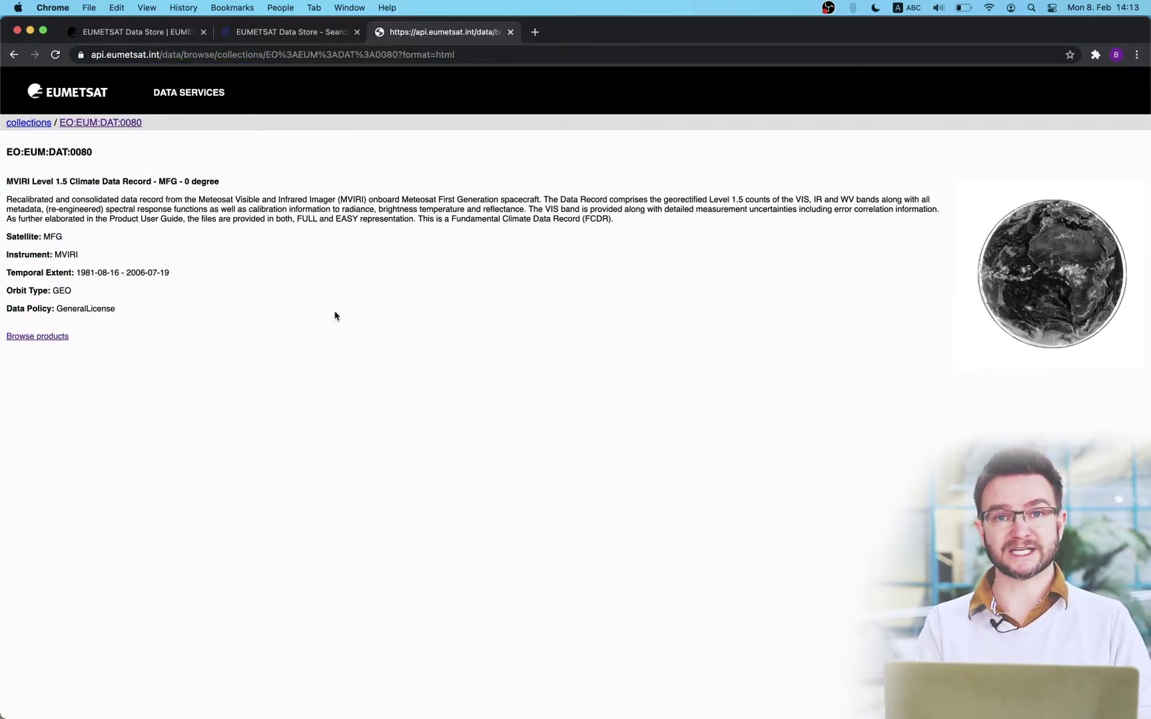
click(51, 336)
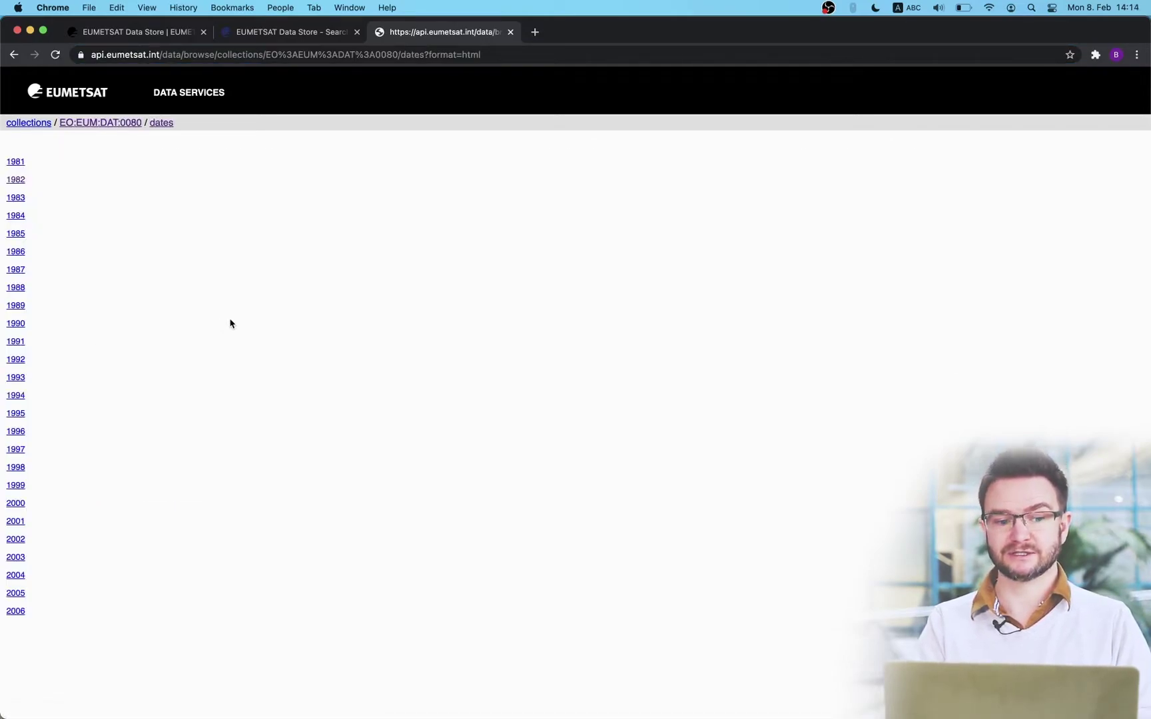
click(16, 180)
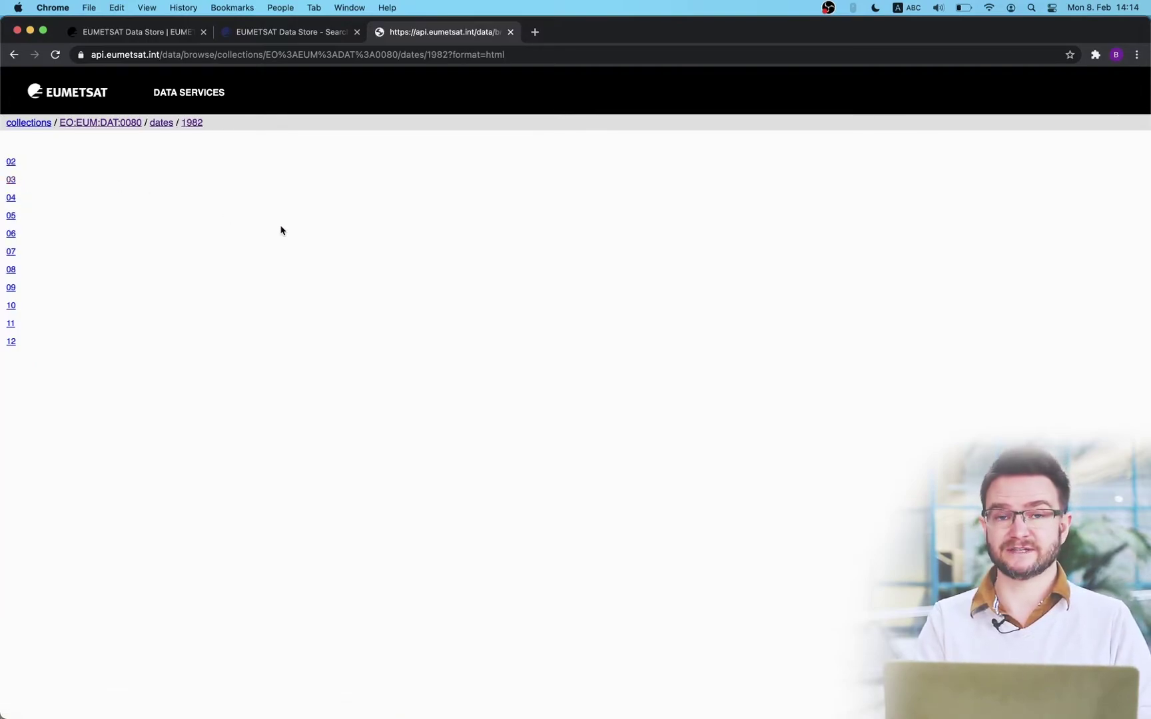
click(10, 180)
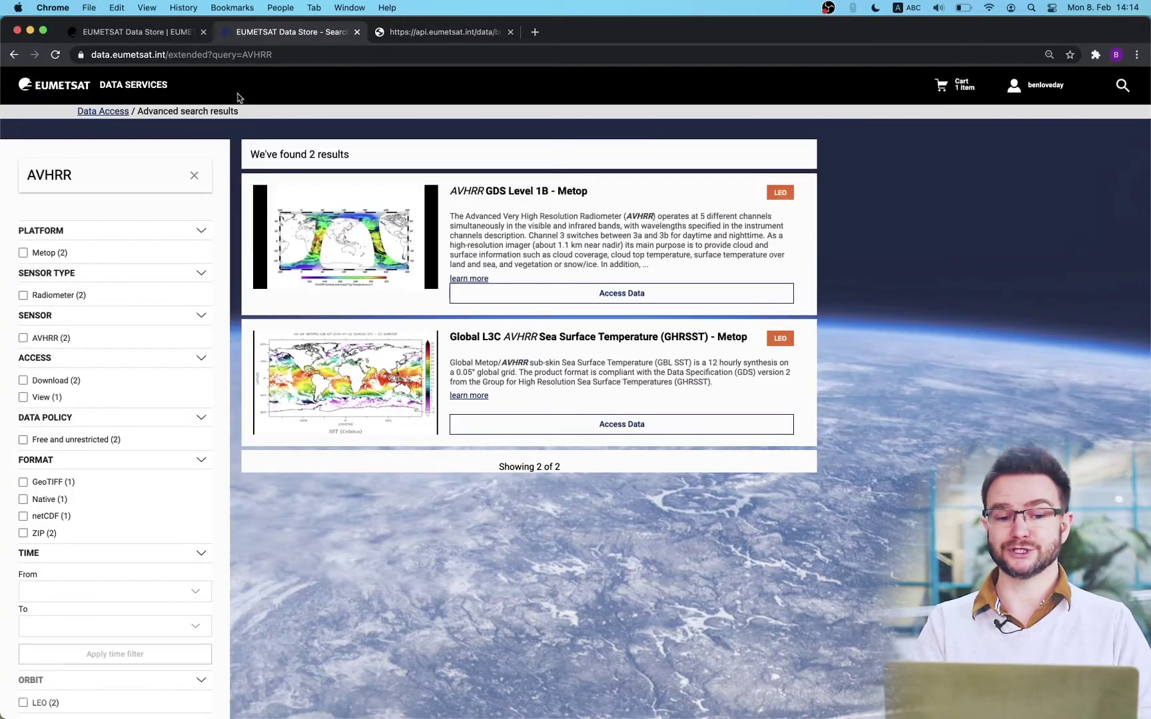
Step: Search 'SEVIR' from the main Data Store page and open Access Data for High Rate SEVIRI 0 degree
click(100, 117)
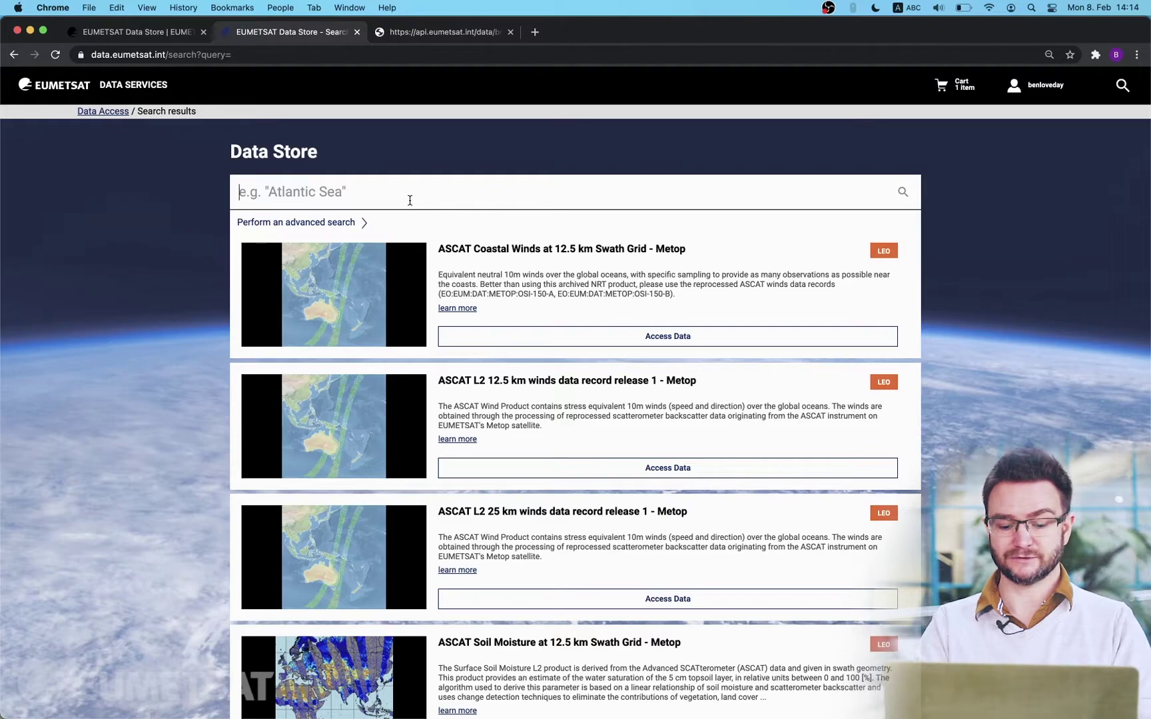
text(SEVIRI)
key(Return)
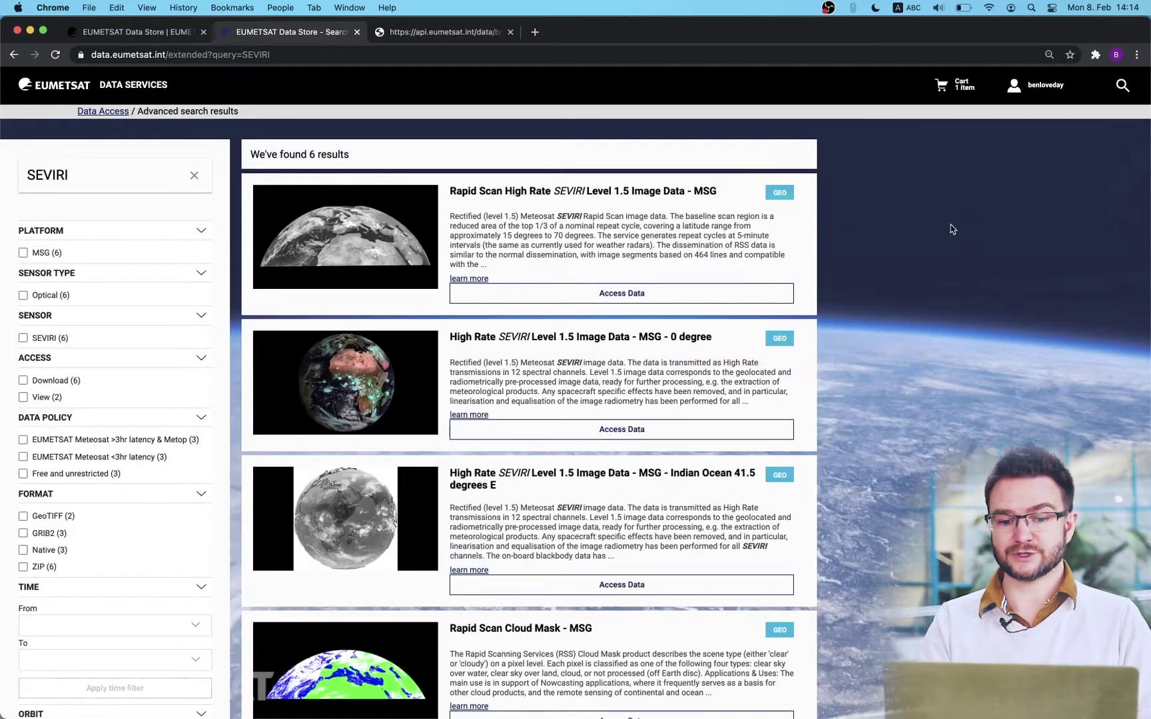
scroll(946, 266, down, 3)
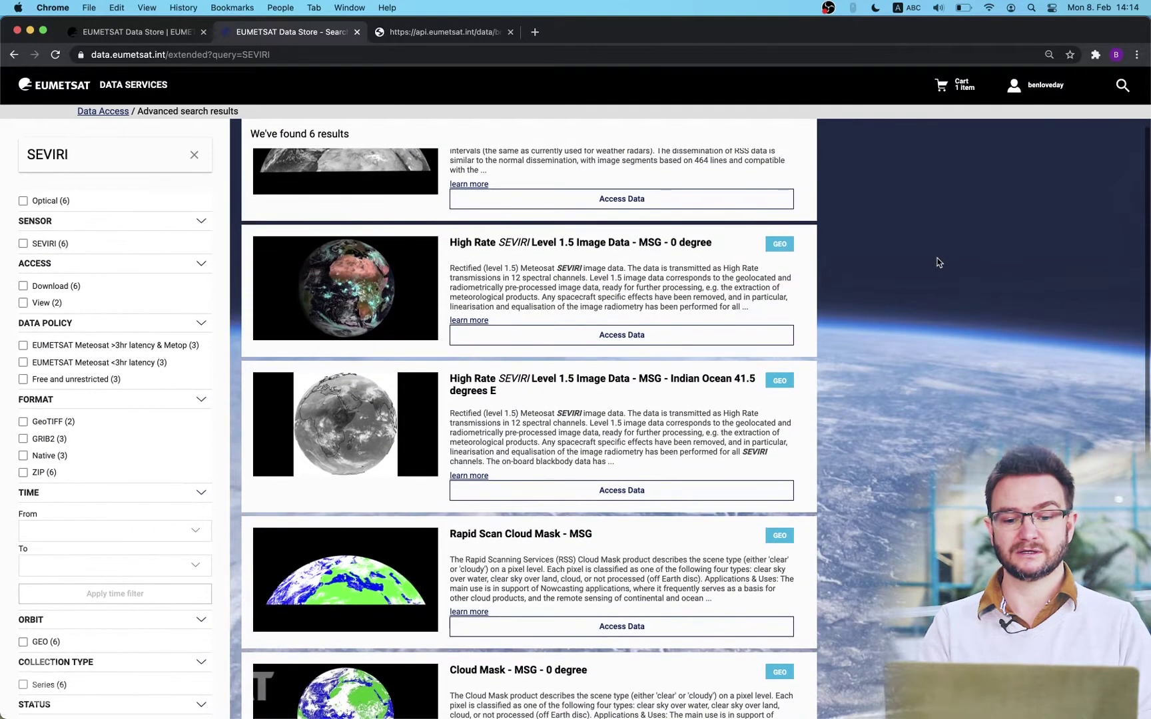
scroll(937, 262, down, 3)
scroll(938, 262, down, 5)
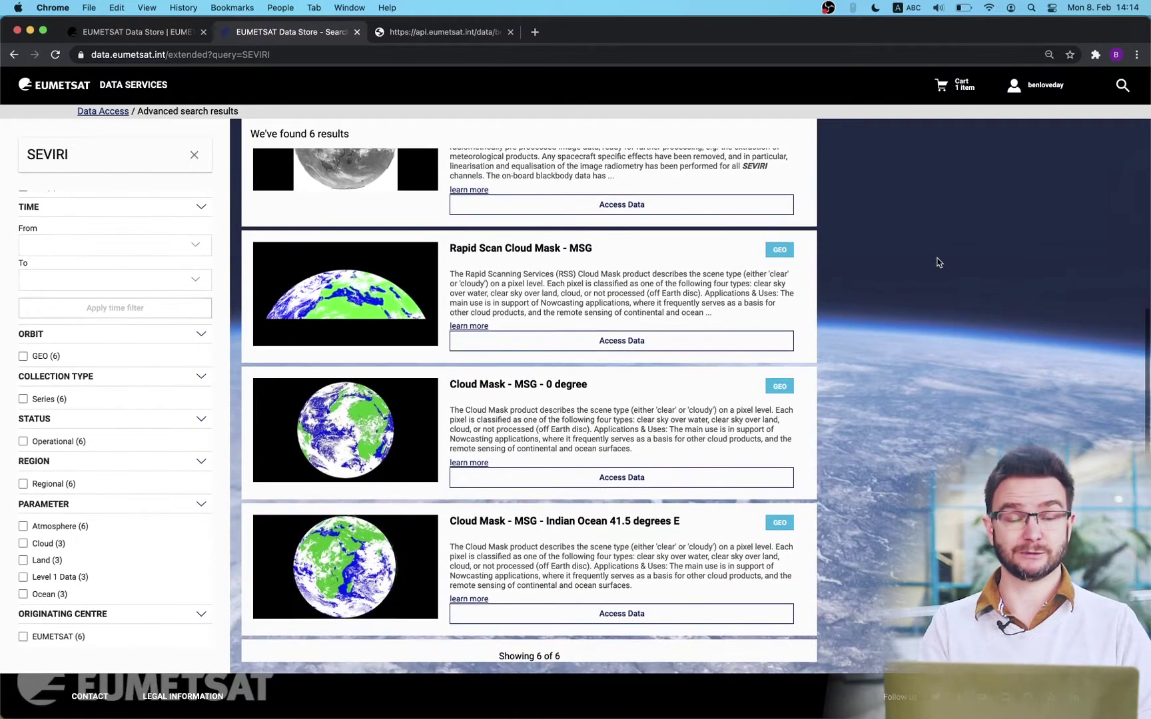
scroll(937, 262, up, 10)
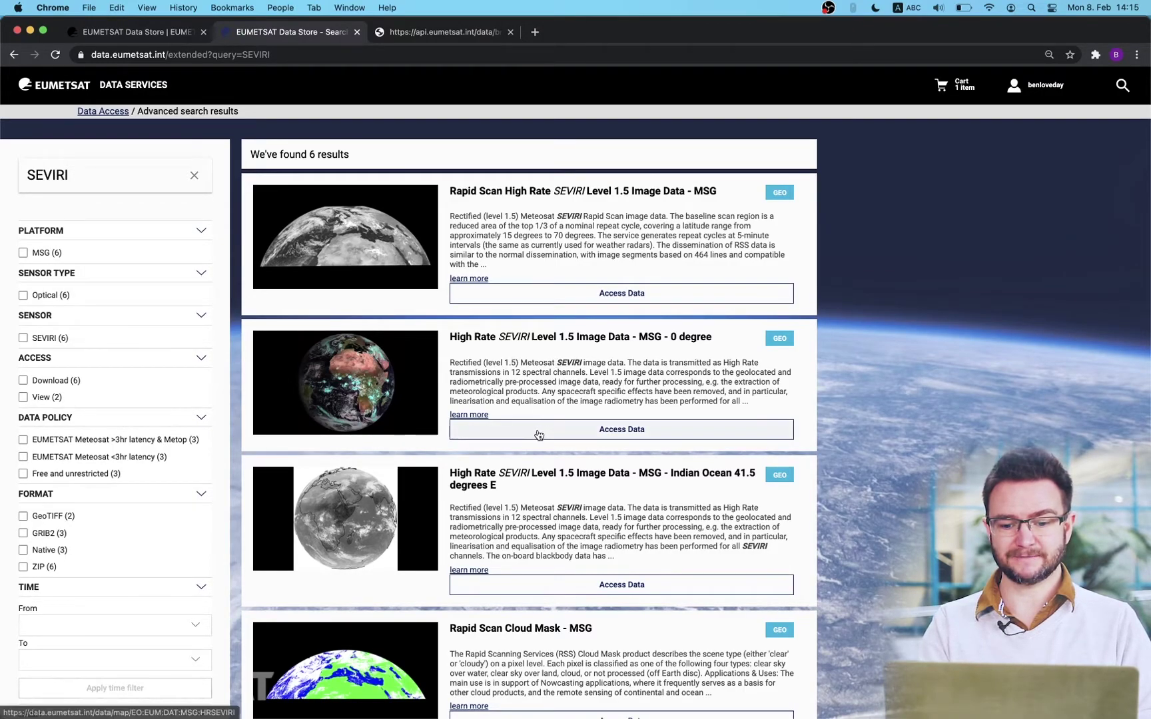
click(610, 431)
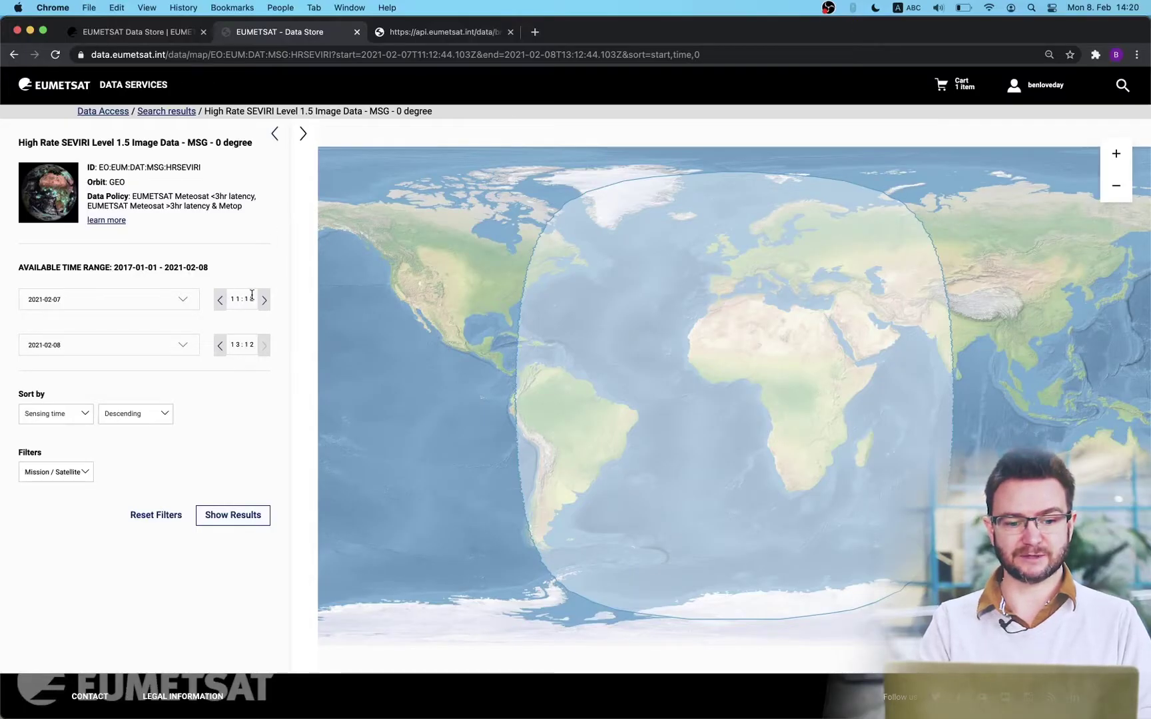
Step: Filter High Rate SEVIRI products to 2021-02-08, 09:12 to 13:12, showing 17 results
click(187, 306)
click(56, 427)
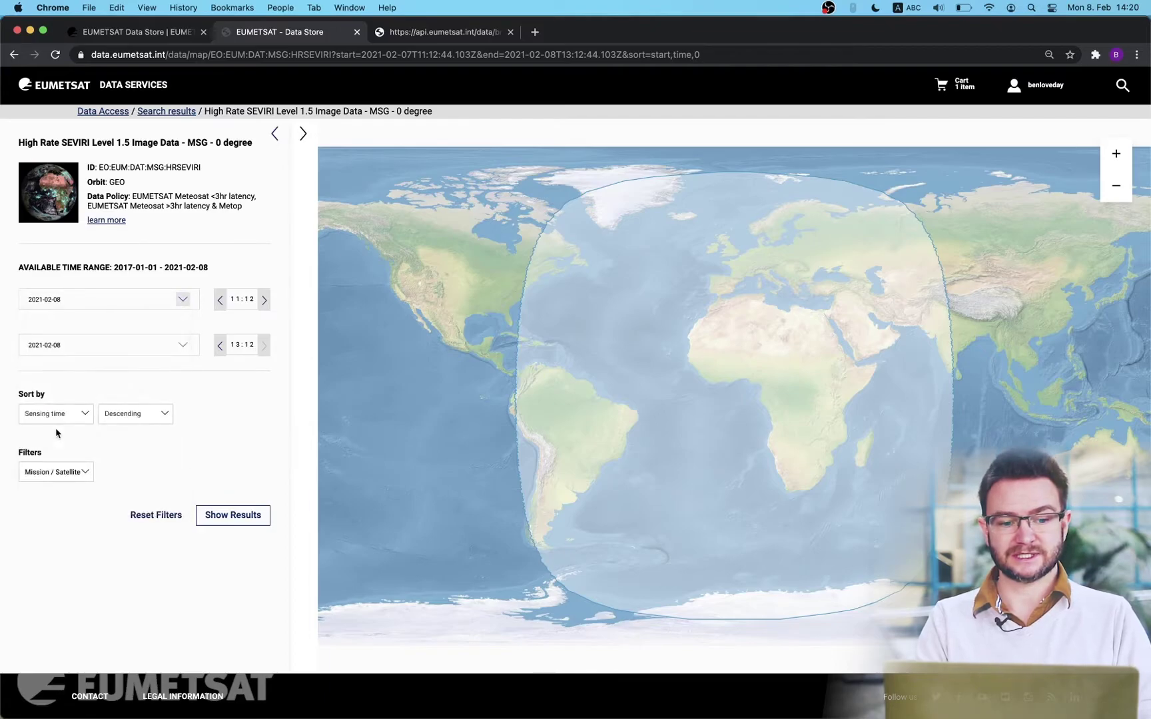
click(221, 301)
click(221, 300)
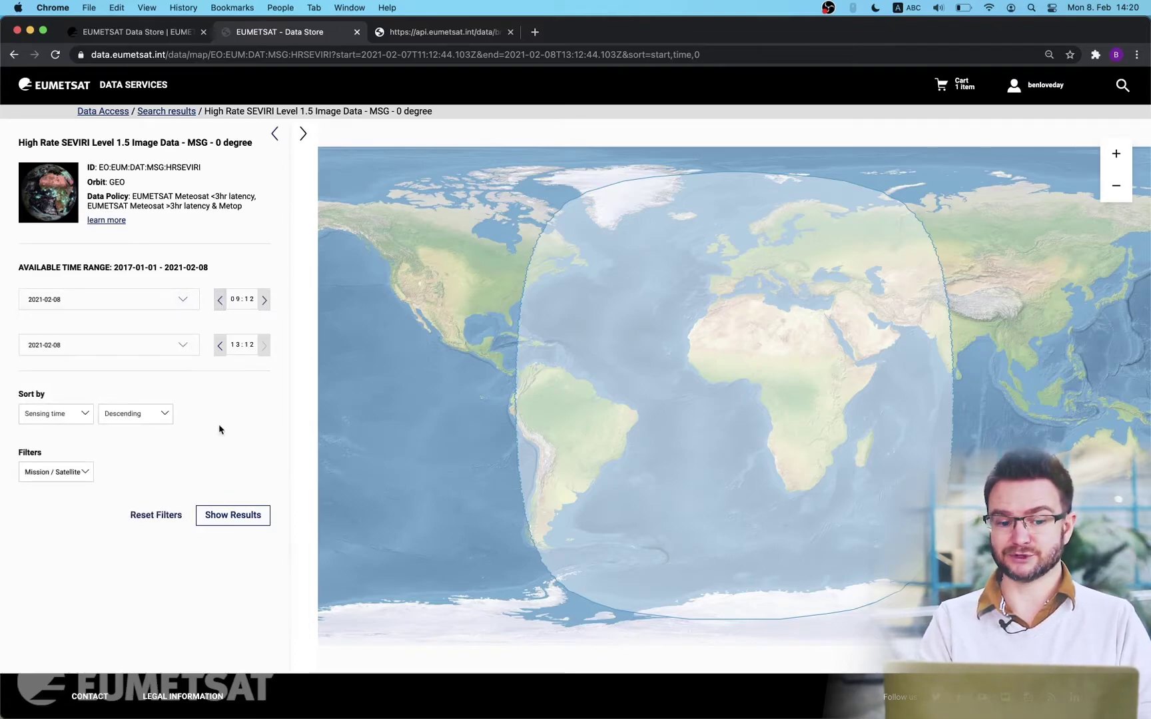
click(231, 515)
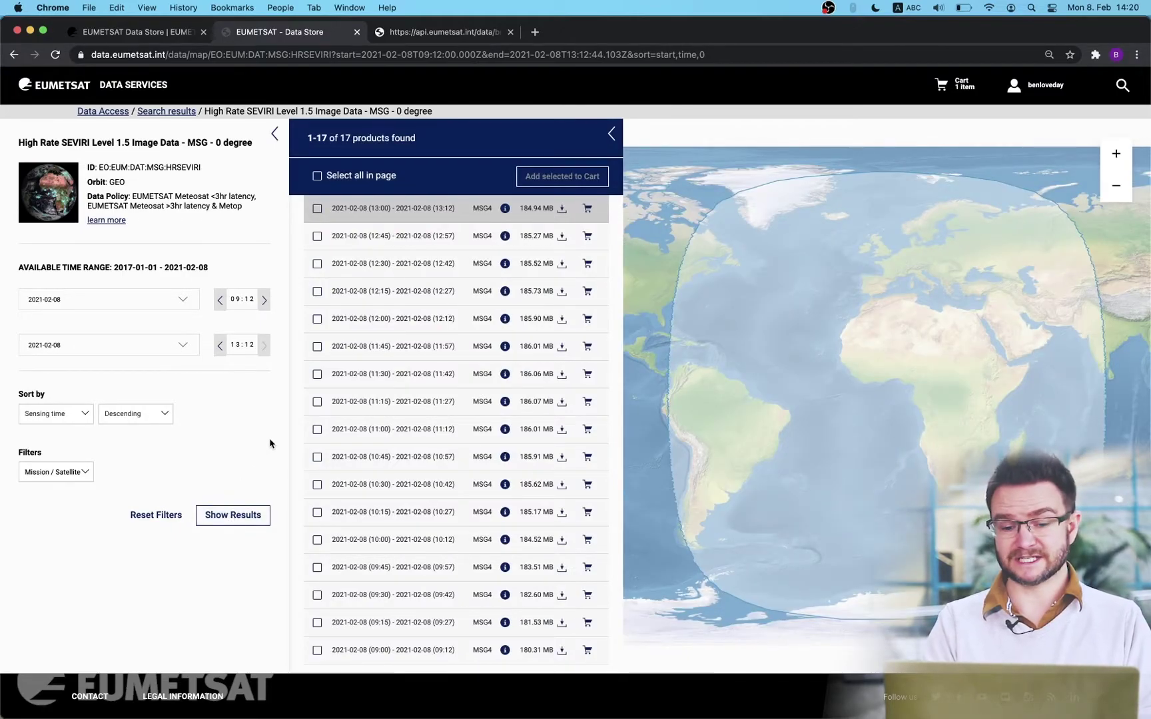
click(506, 209)
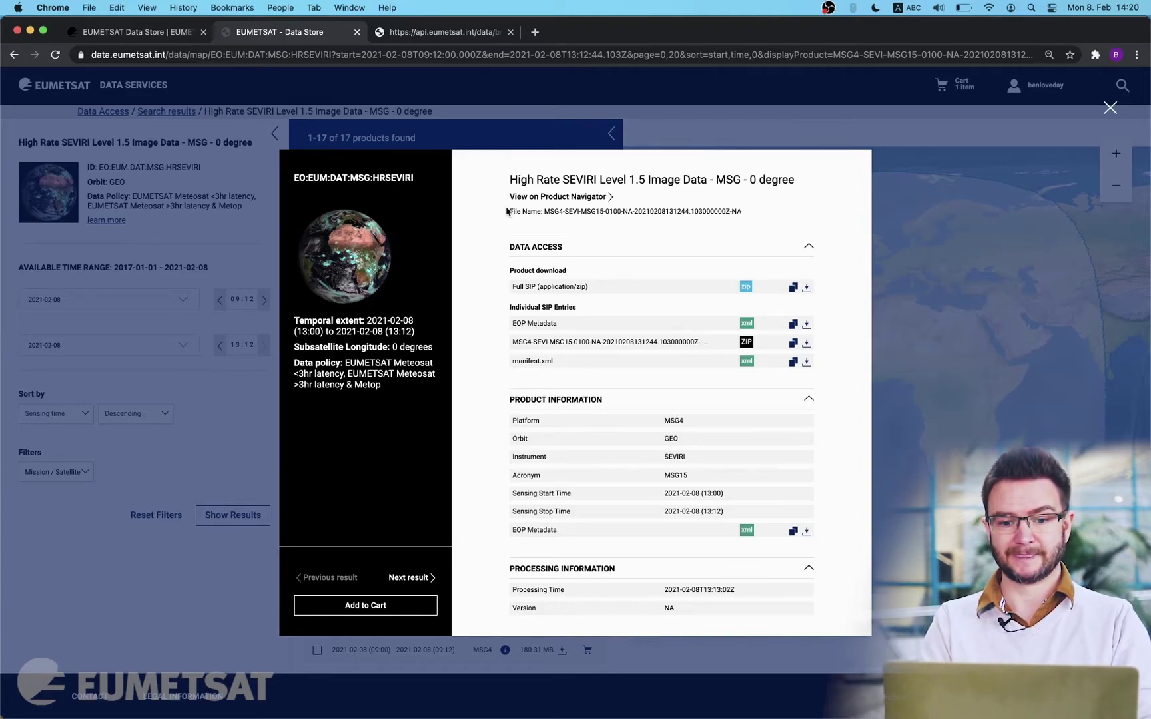
key(Escape)
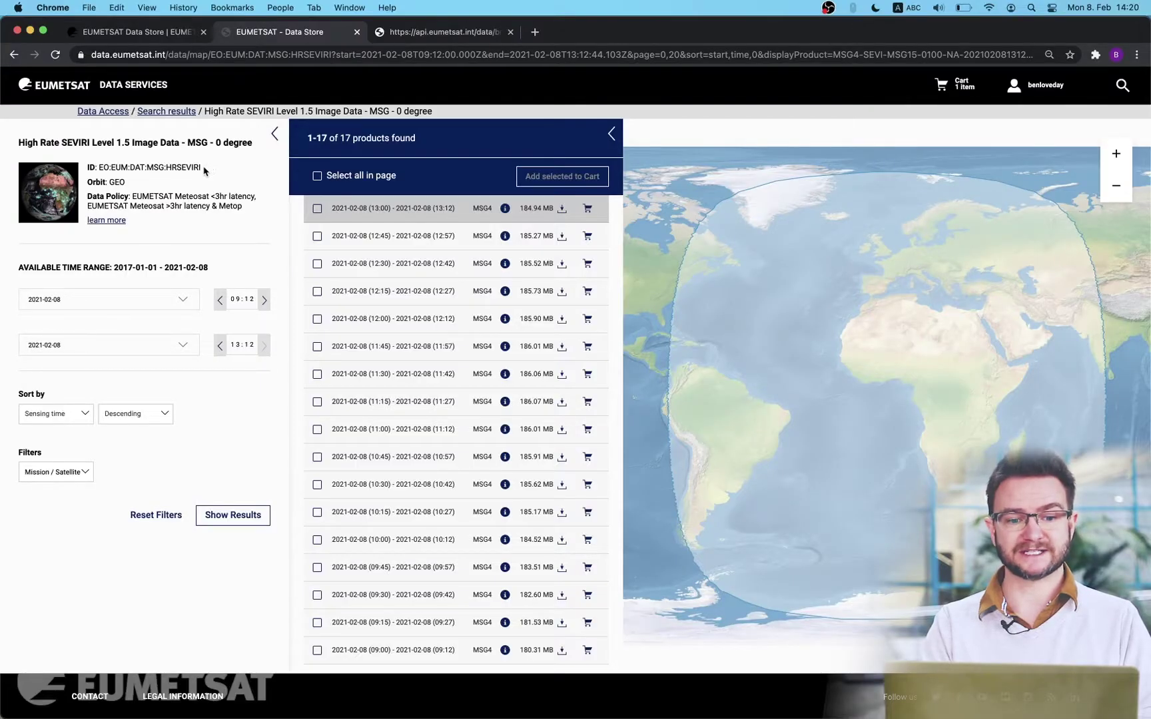
drag(204, 171, 85, 170)
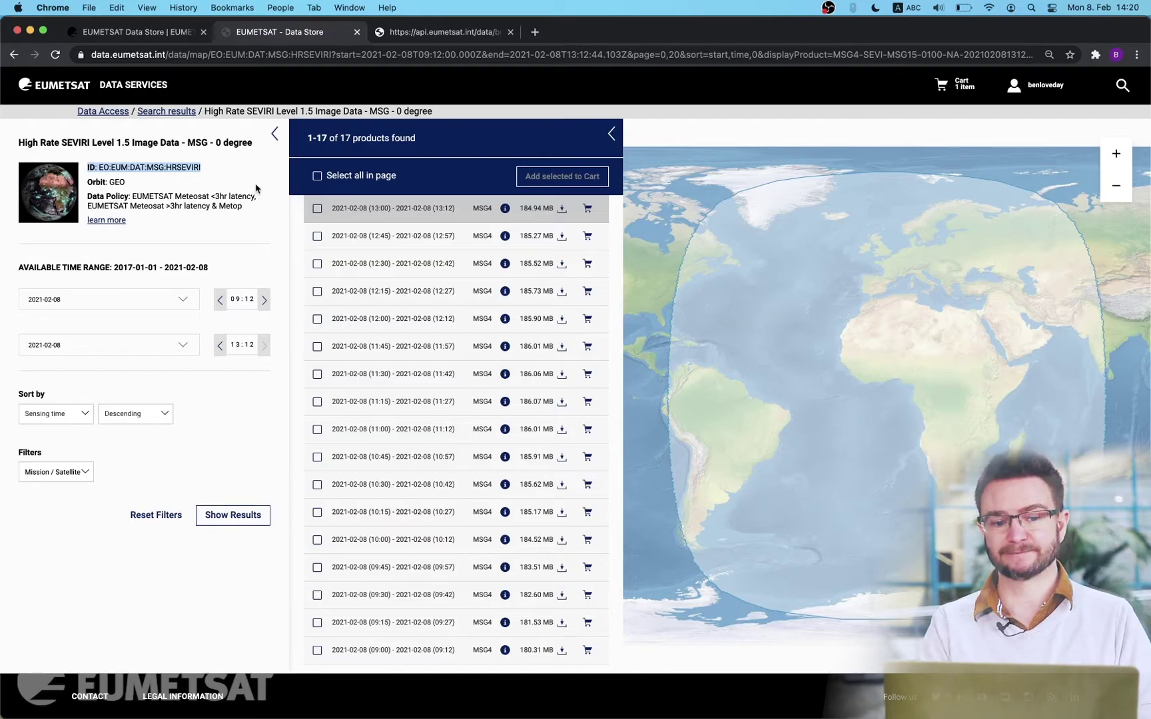
click(256, 188)
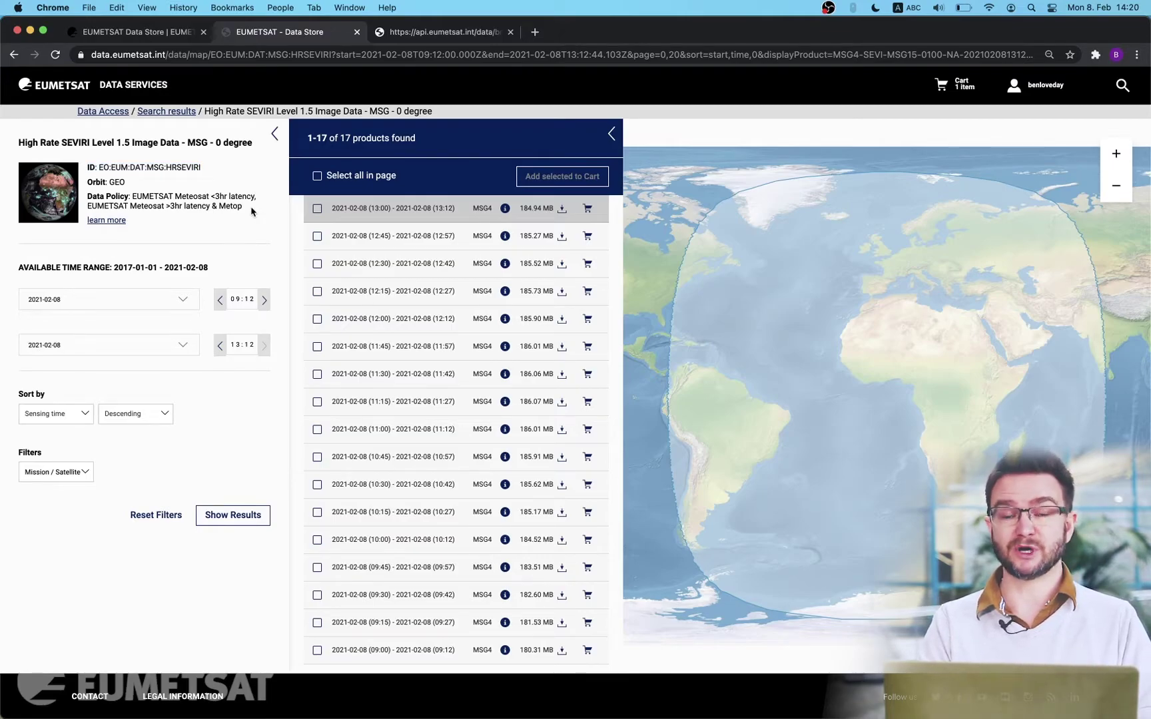
drag(252, 211, 87, 198)
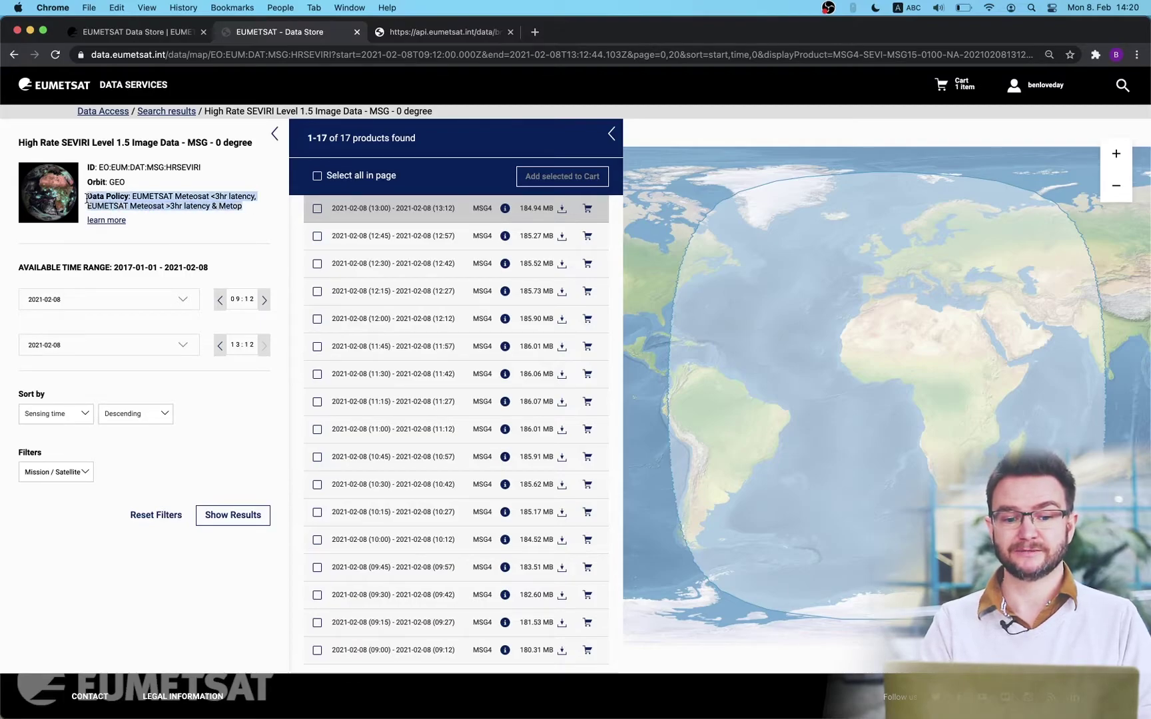
click(269, 221)
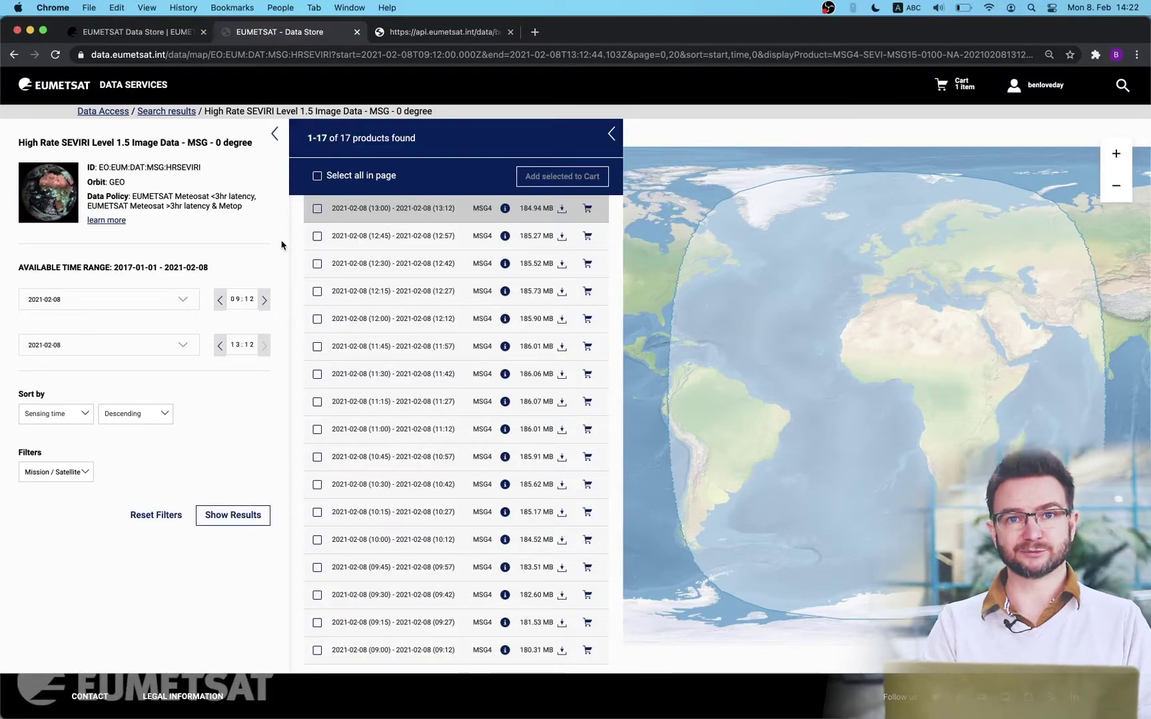
Step: Add the 13:00, 12:45, 12:30 products individually and 12:15, 12:00, 11:45 as a bulk selection
click(587, 209)
click(587, 237)
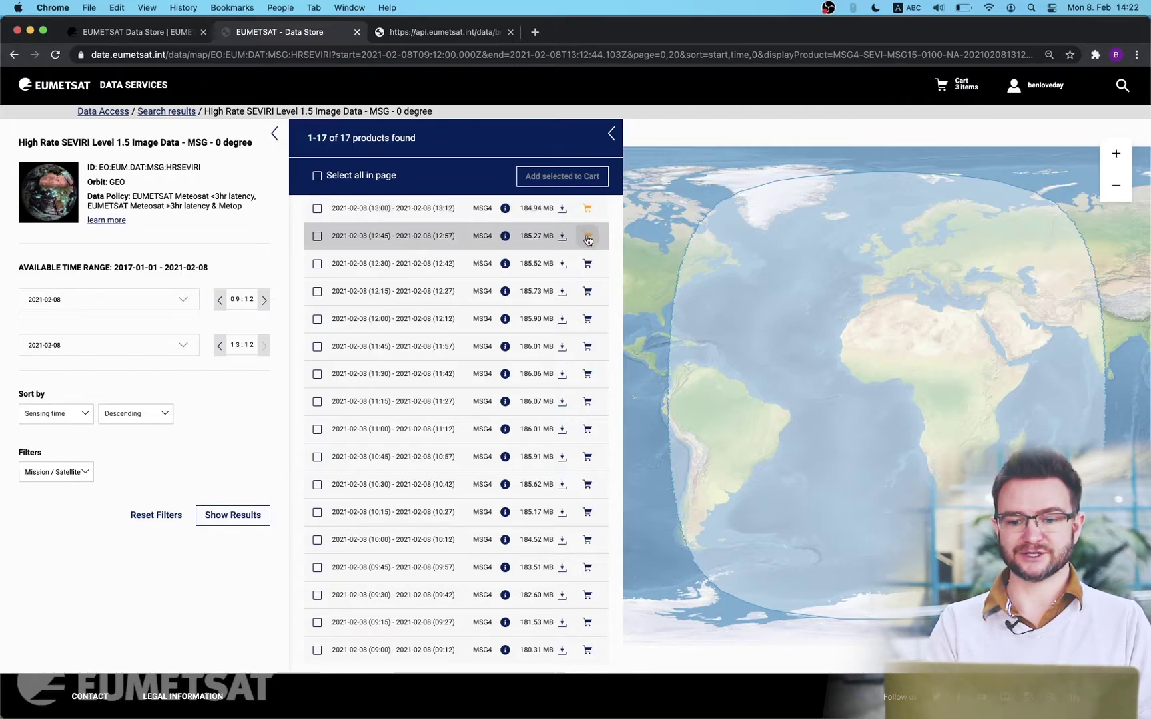
click(587, 265)
click(317, 292)
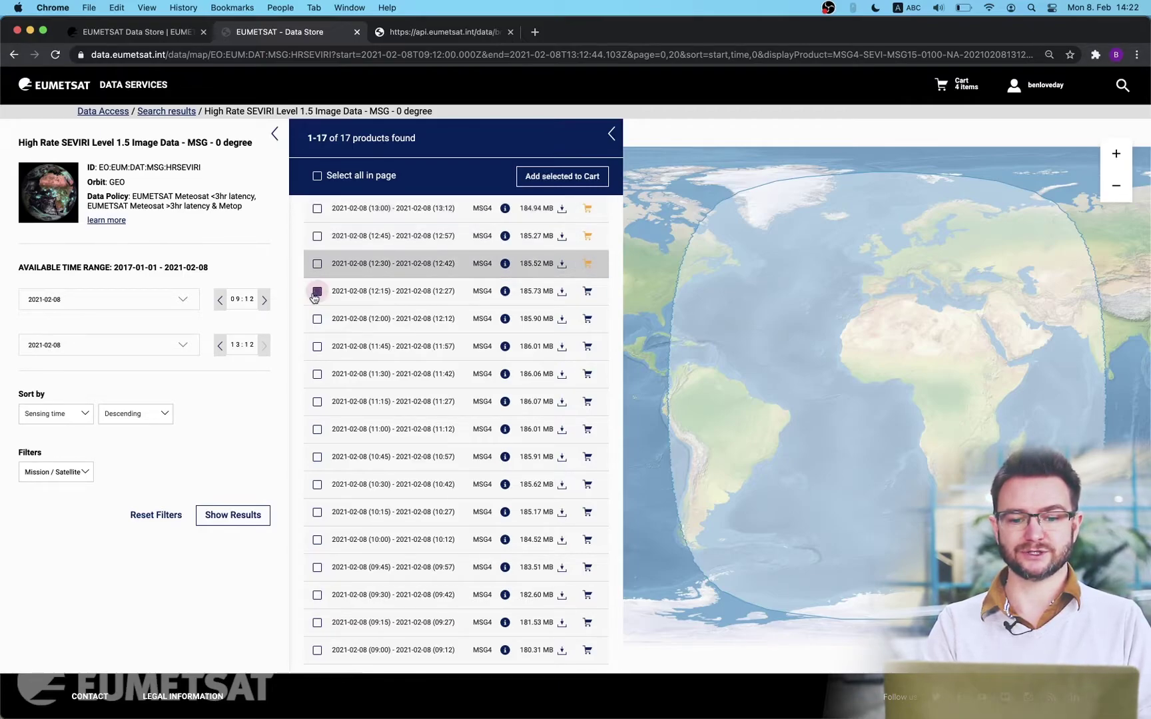
click(317, 320)
click(317, 347)
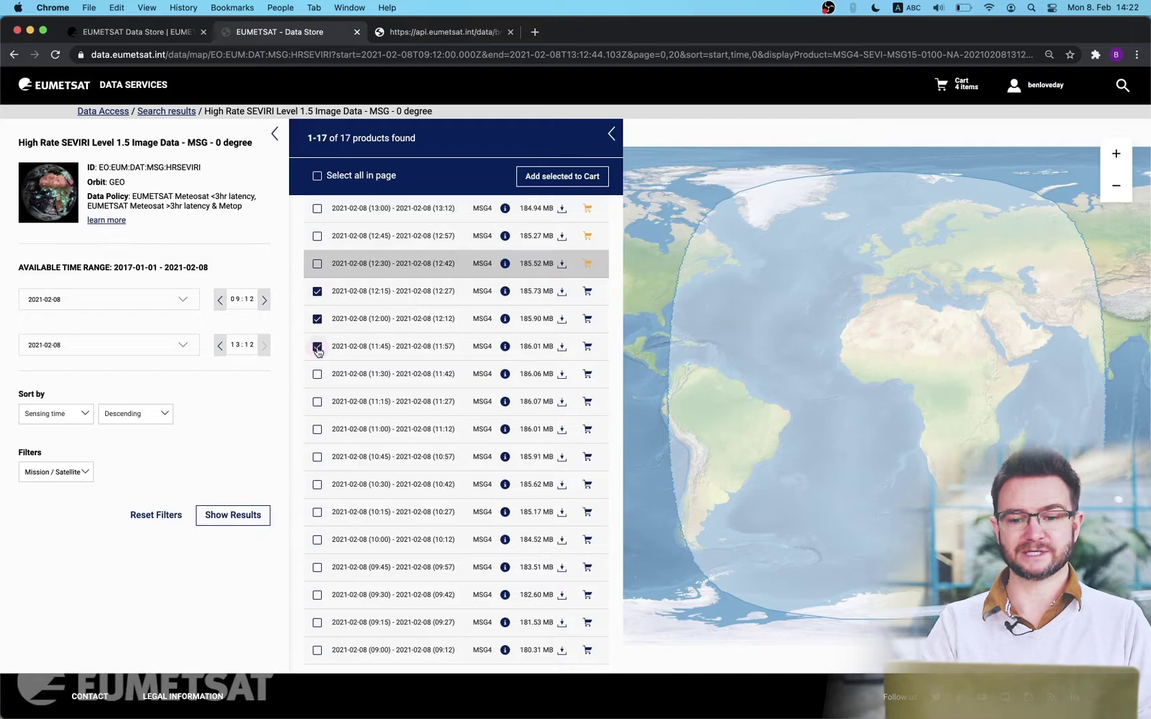
click(560, 180)
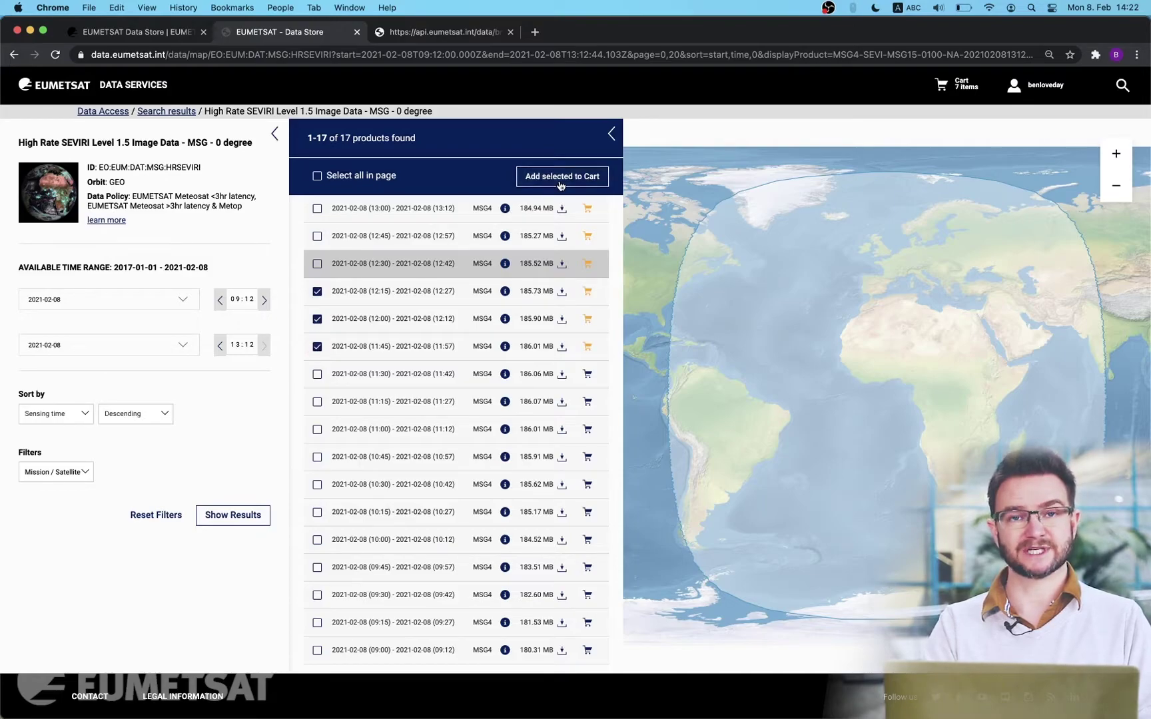
Step: View the cart's 7 products and download the cart as an XML file
click(941, 87)
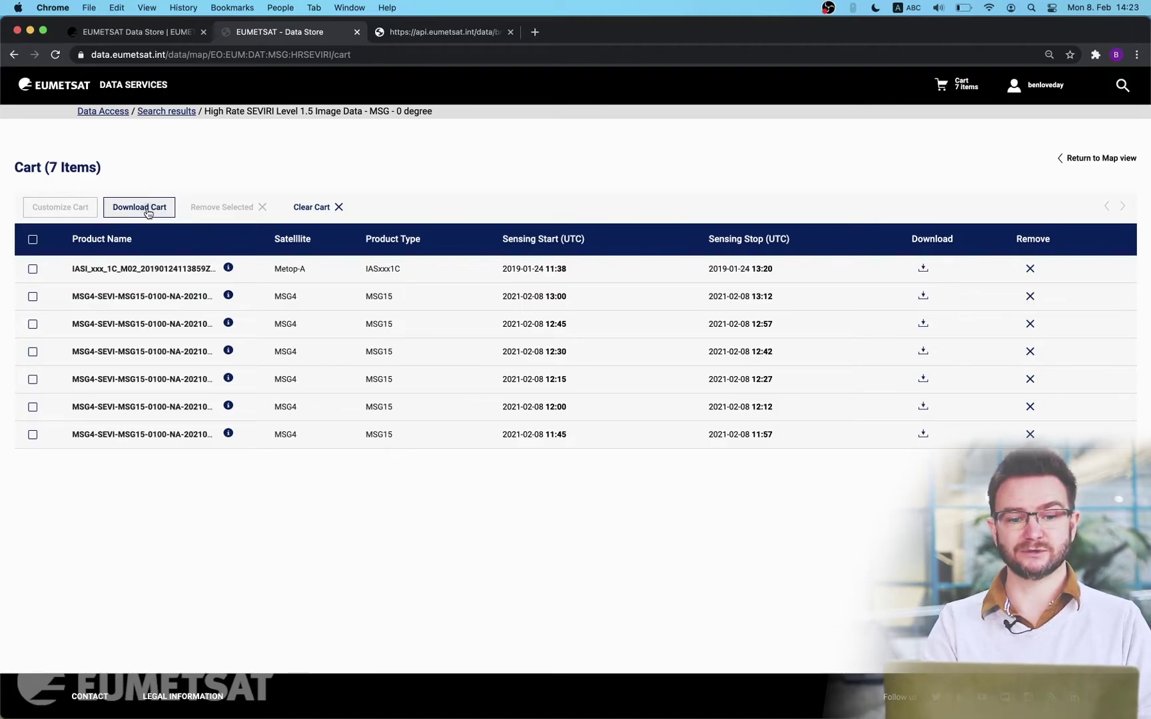
click(147, 213)
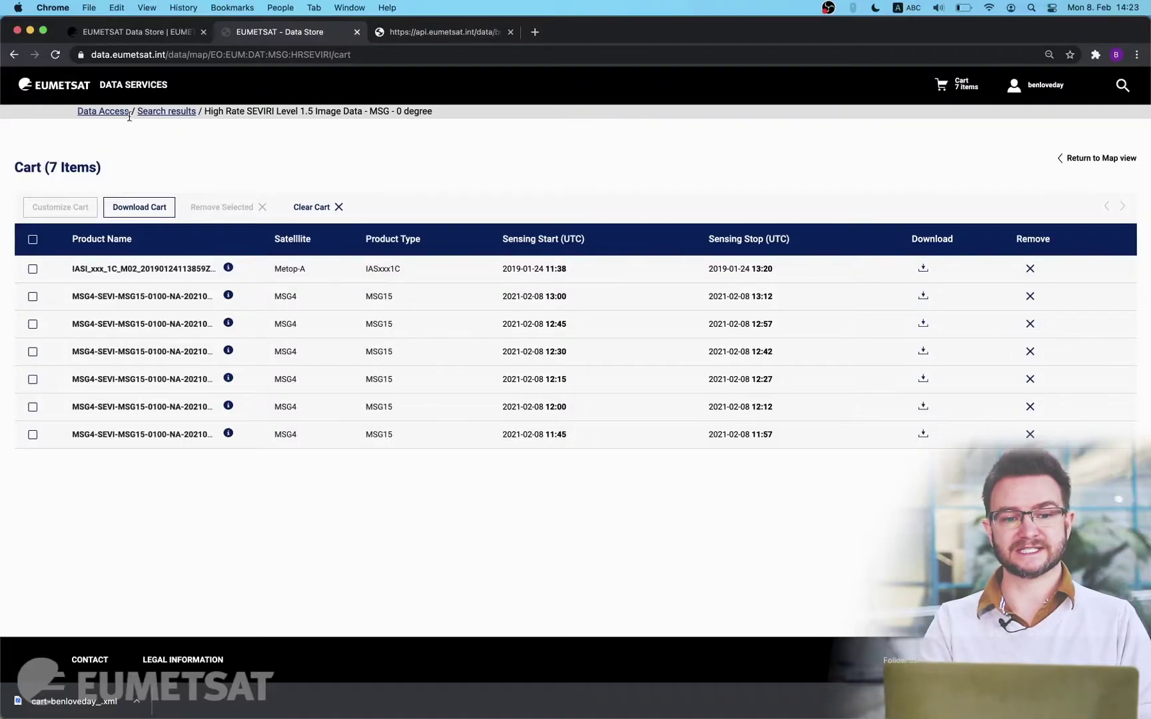
Step: Search the Data Store for 'AVHRR' and open data access for AVHRR GDS Level 1B - Metop
click(105, 112)
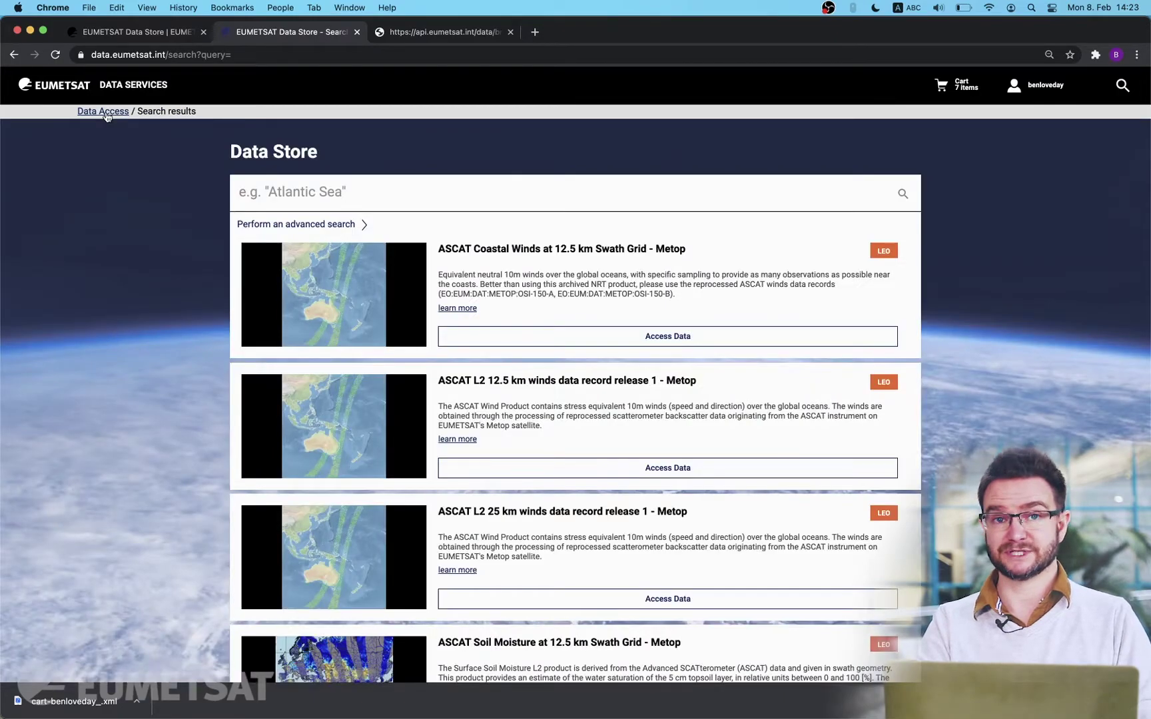
click(353, 191)
text(AVHRR)
key(Return)
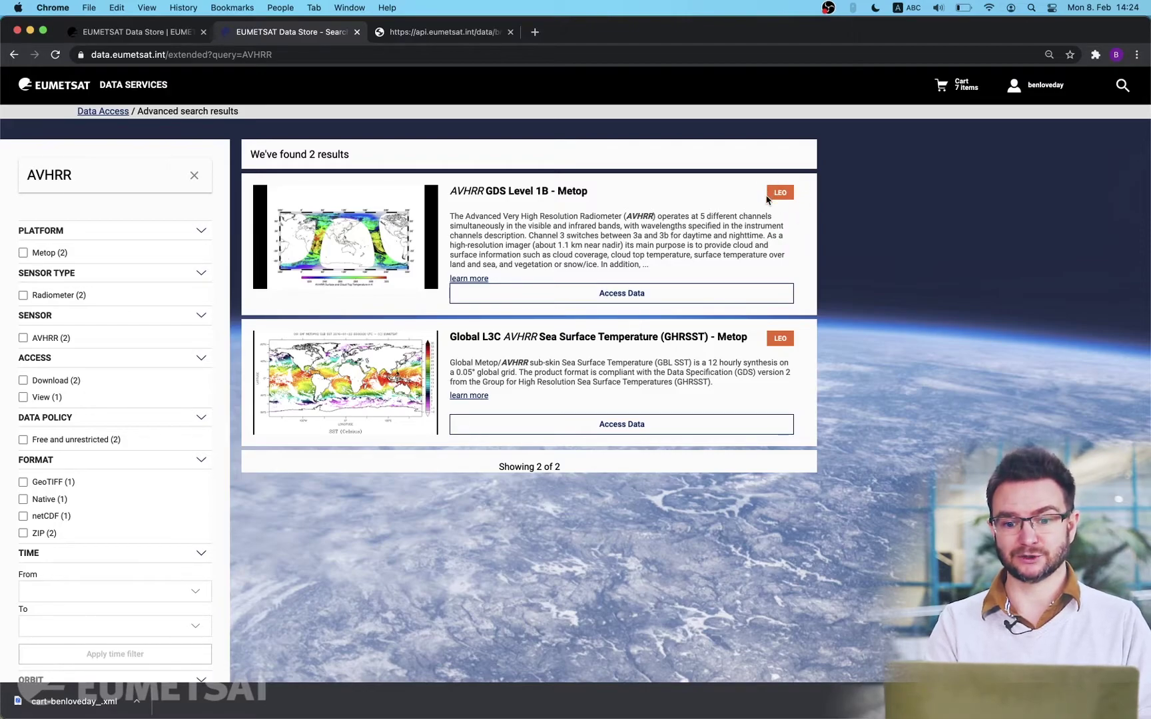
click(622, 293)
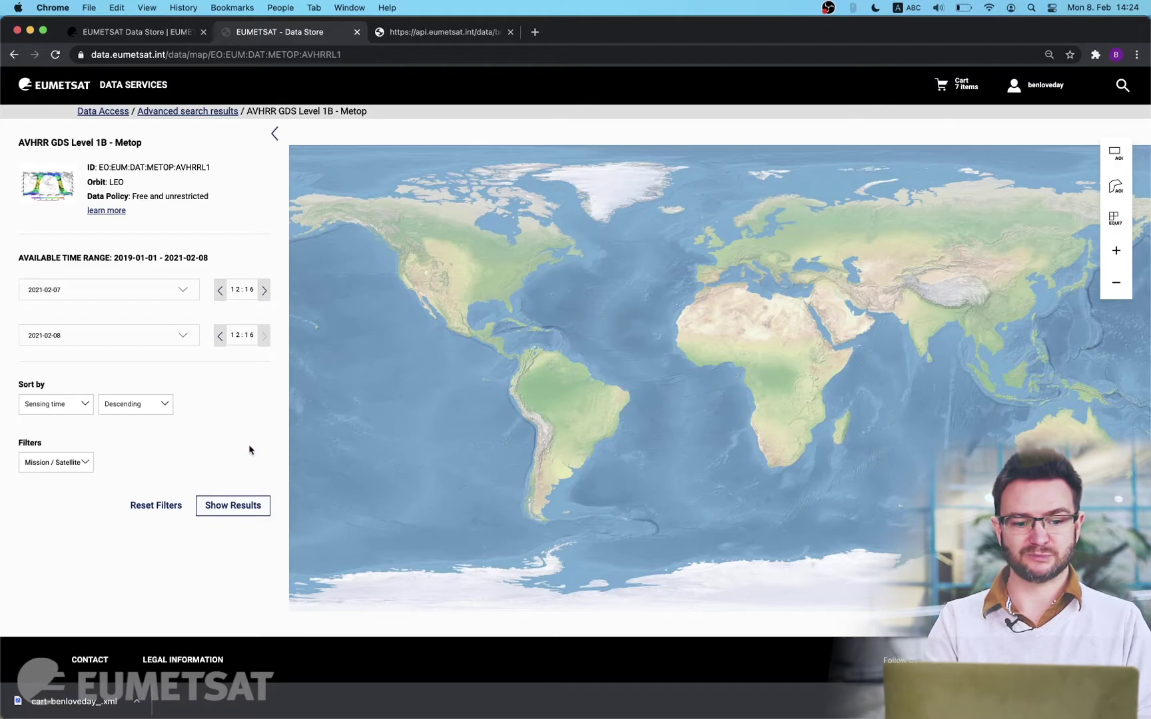
Step: List the 43 products and preview the 09:49, 09:22, 08:55, 08:07 and 07:40 footprints
click(238, 507)
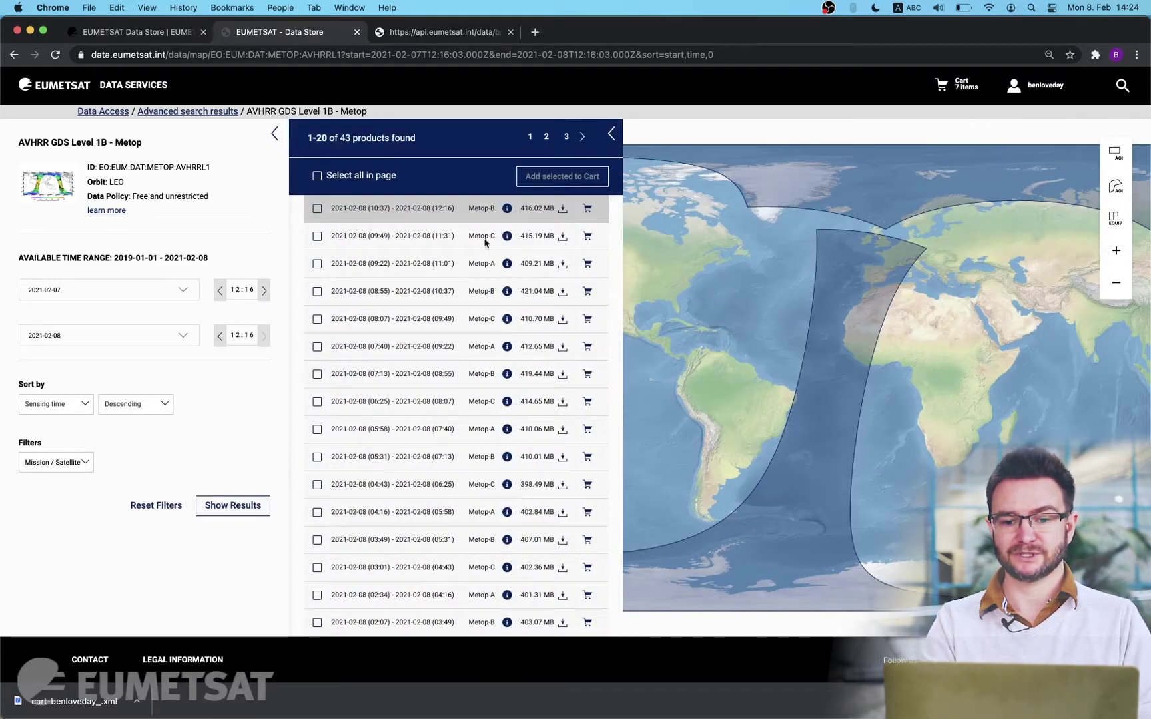
click(414, 237)
click(408, 262)
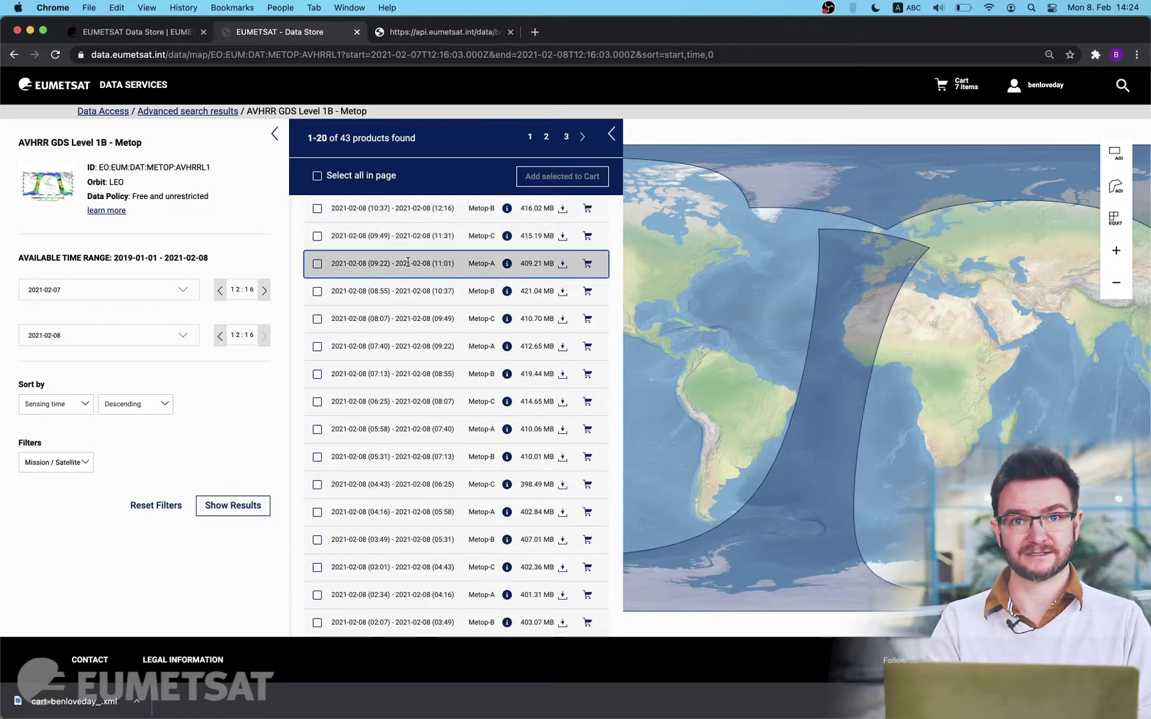
click(401, 300)
click(401, 317)
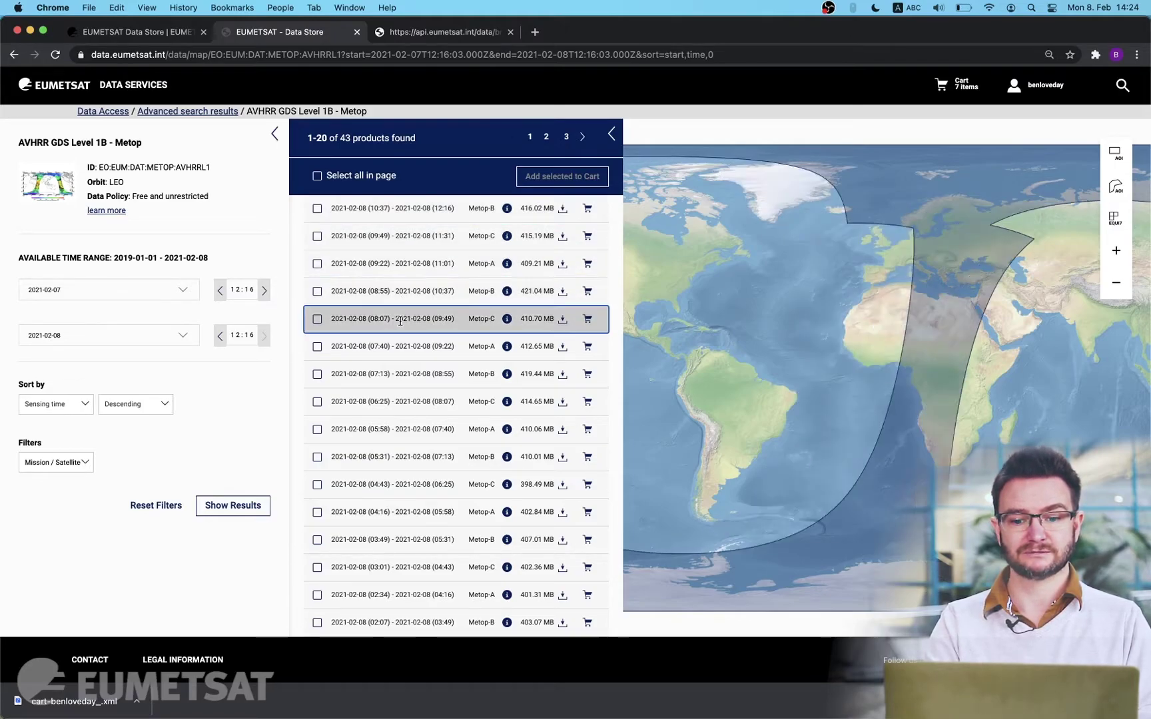
click(400, 345)
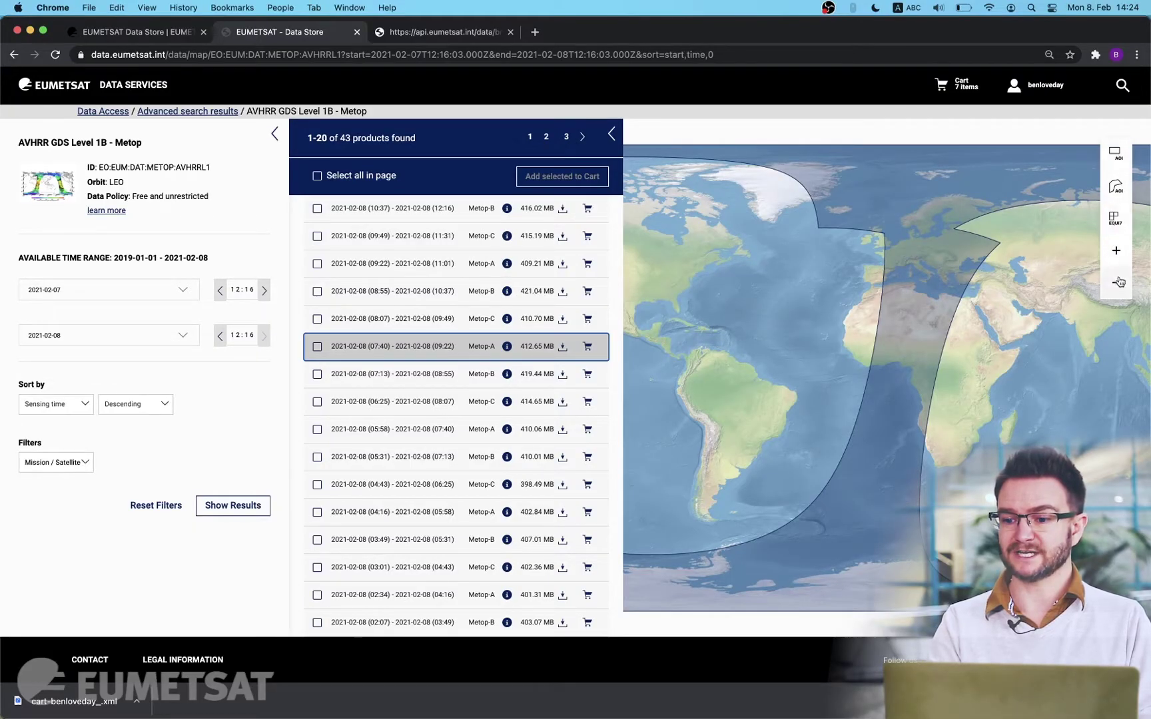
Step: Filter the AVHRR products to a rectangle drawn over Iberia and north-west Africa
click(1117, 154)
drag(858, 267, 923, 304)
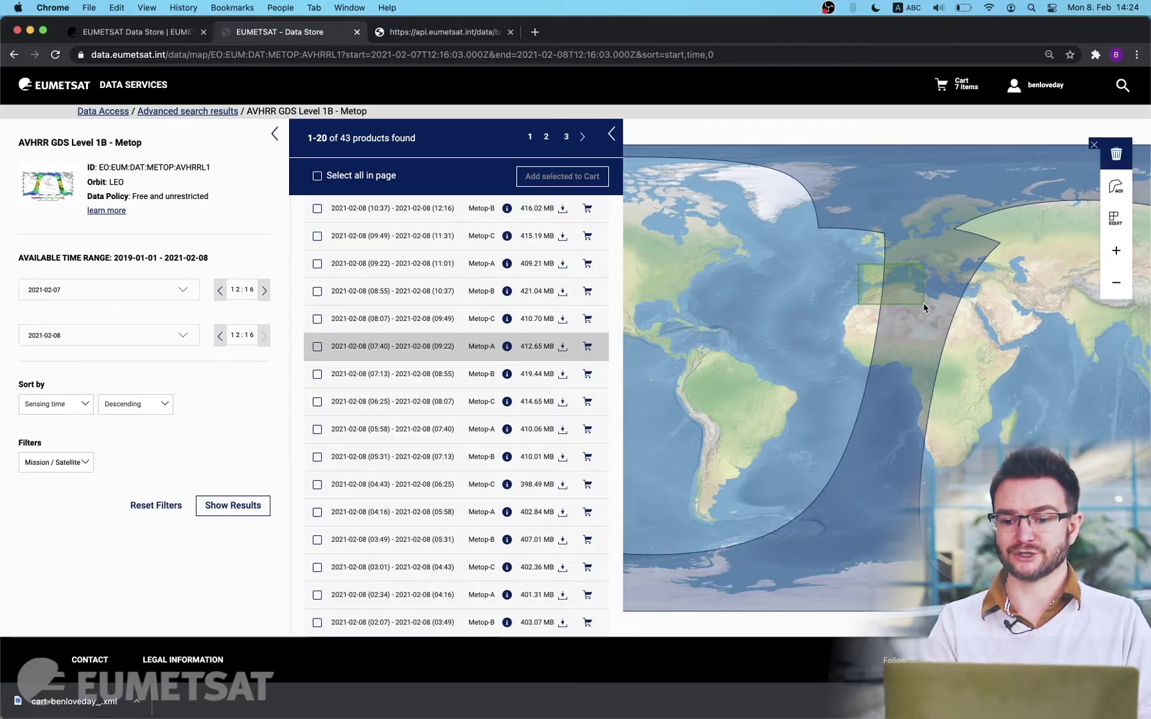
click(240, 507)
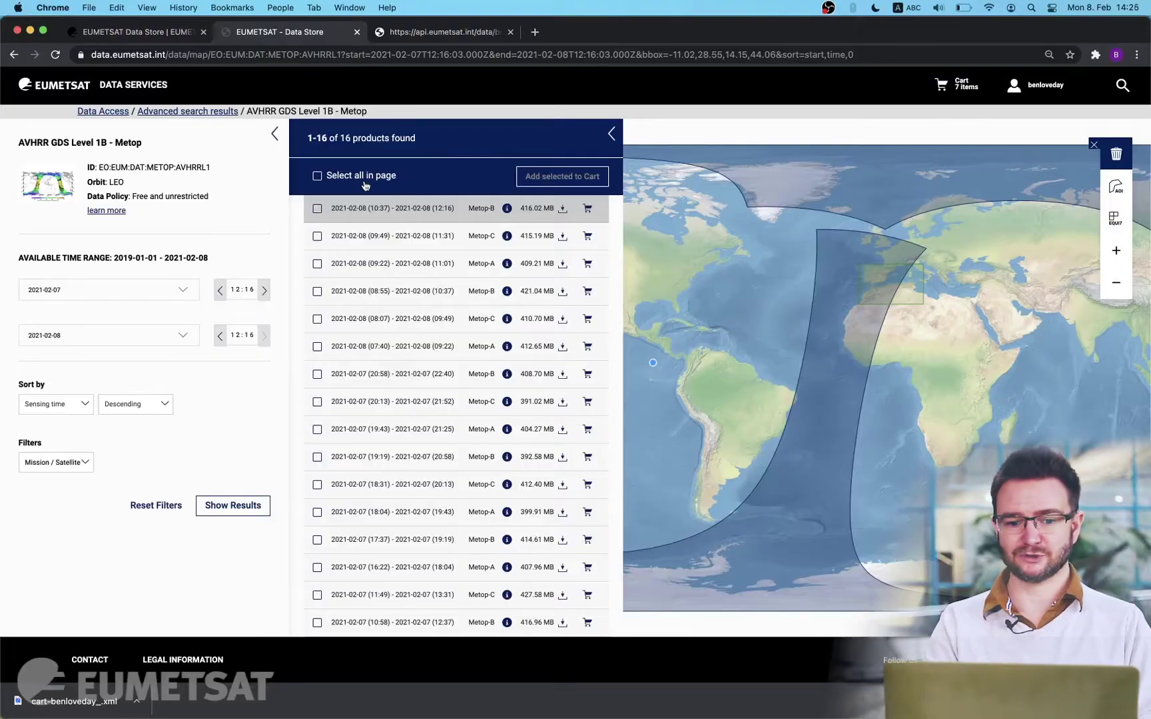
Step: Add all 16 filtered products to the cart and overlay the EQUI7 grid
click(318, 177)
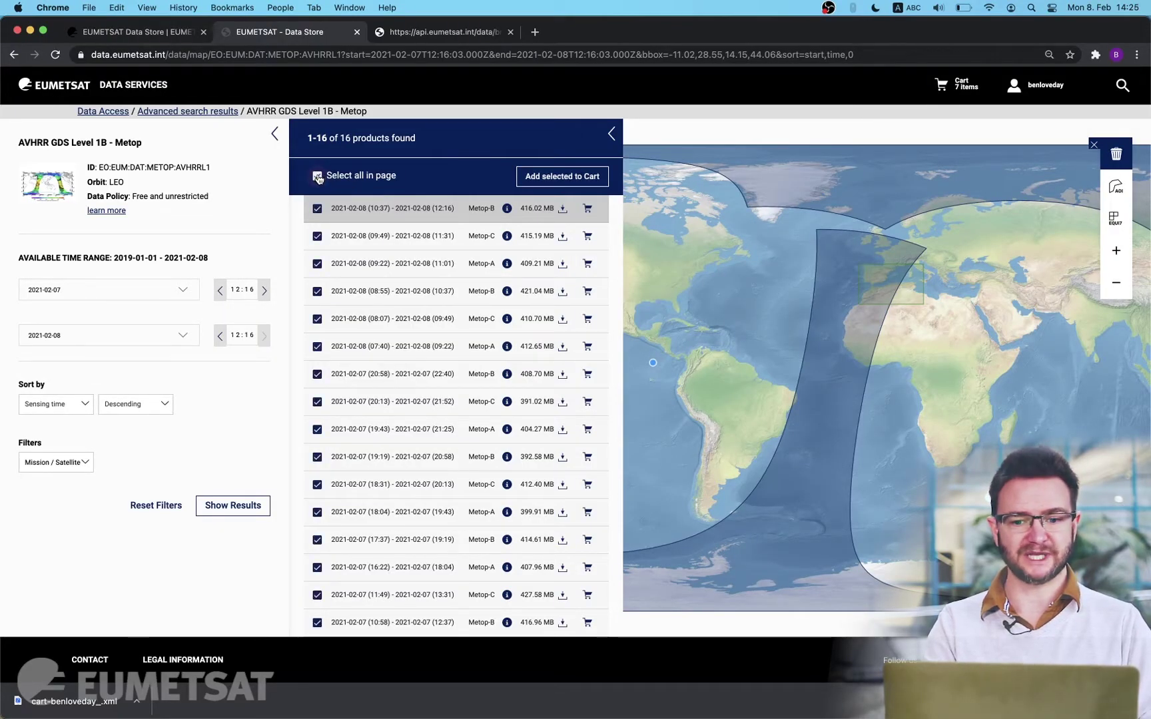
click(557, 176)
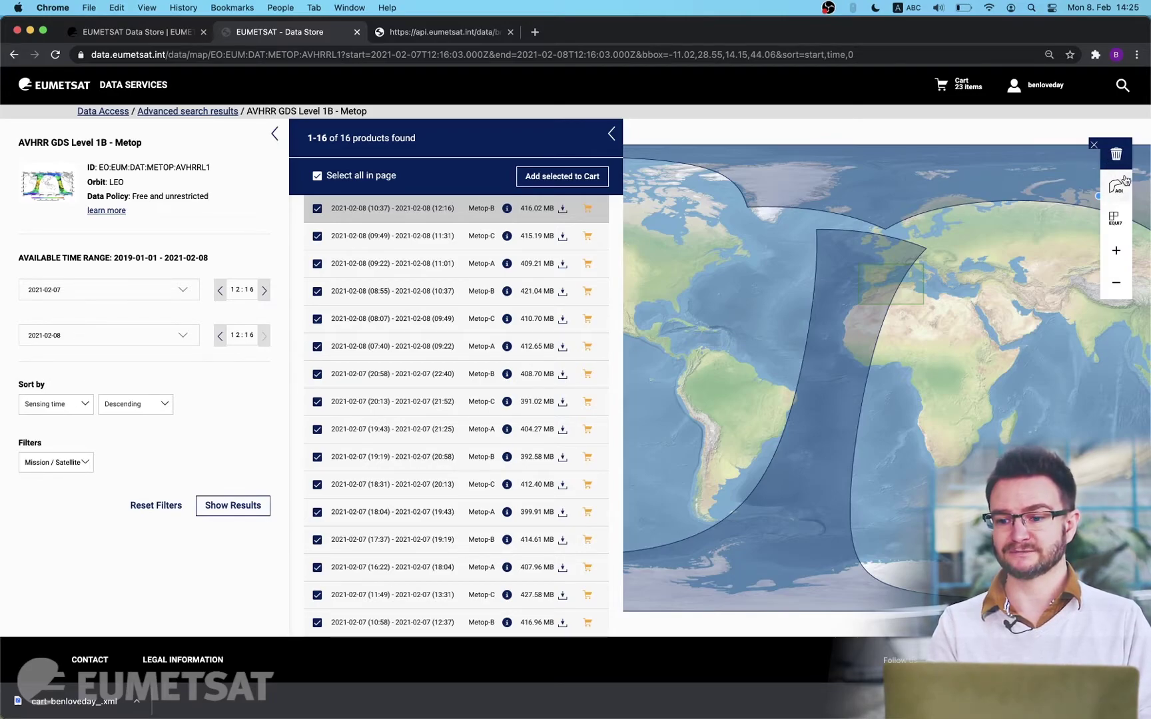
click(1115, 218)
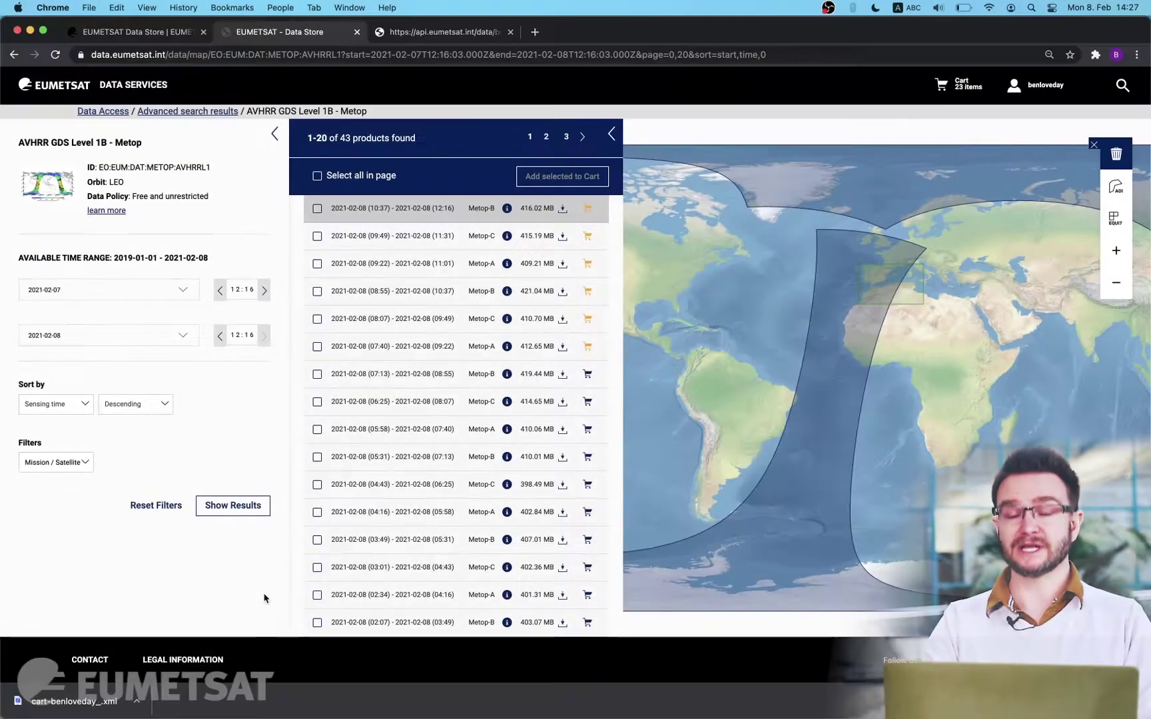
Step: Open the cart and scroll through its 23 IASI, SEVIRI and AVHRR items
click(941, 84)
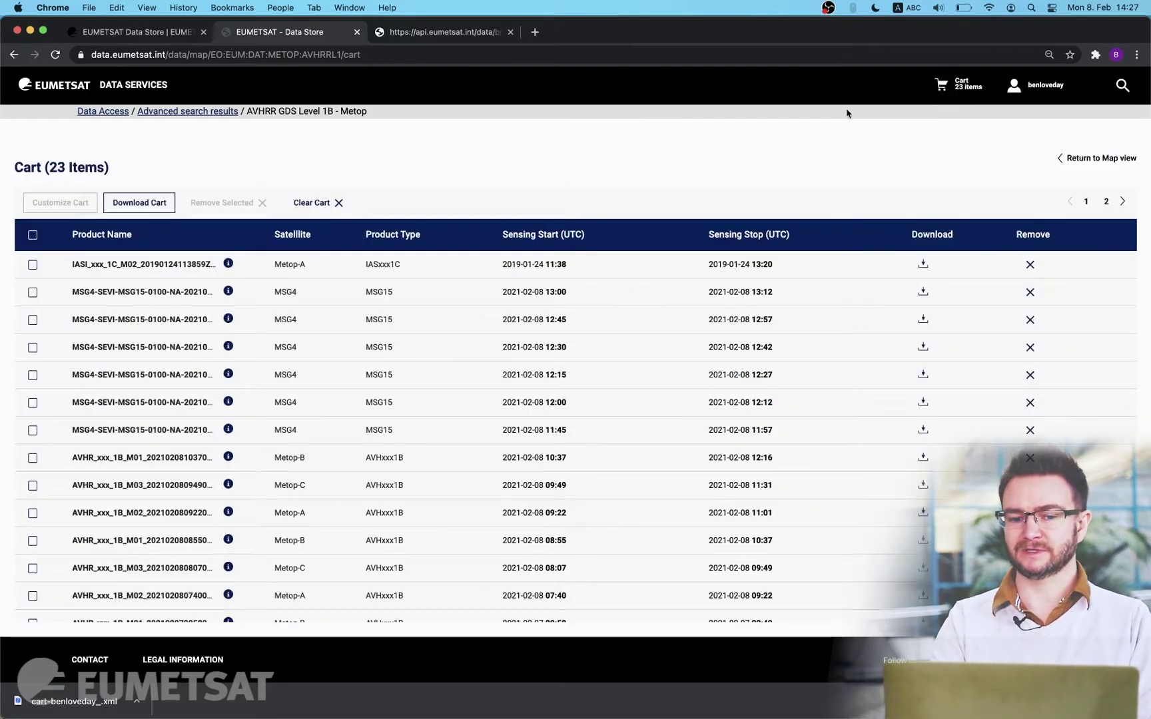
scroll(459, 377, down, 4)
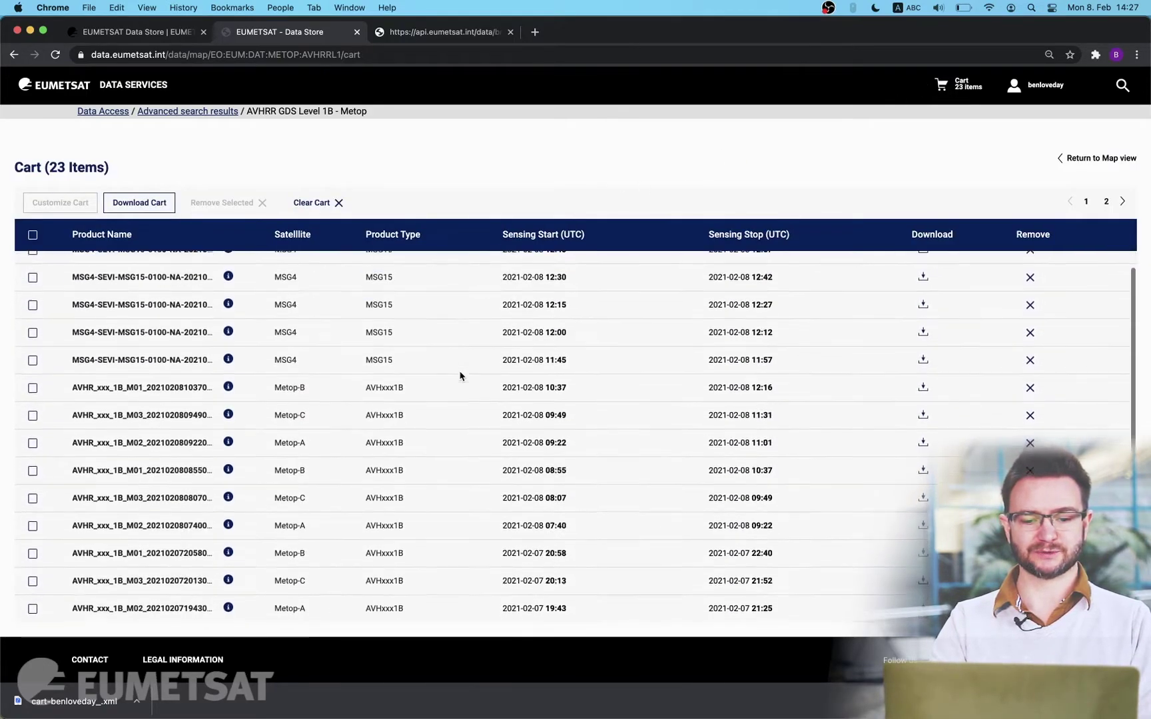
scroll(460, 377, down, 2)
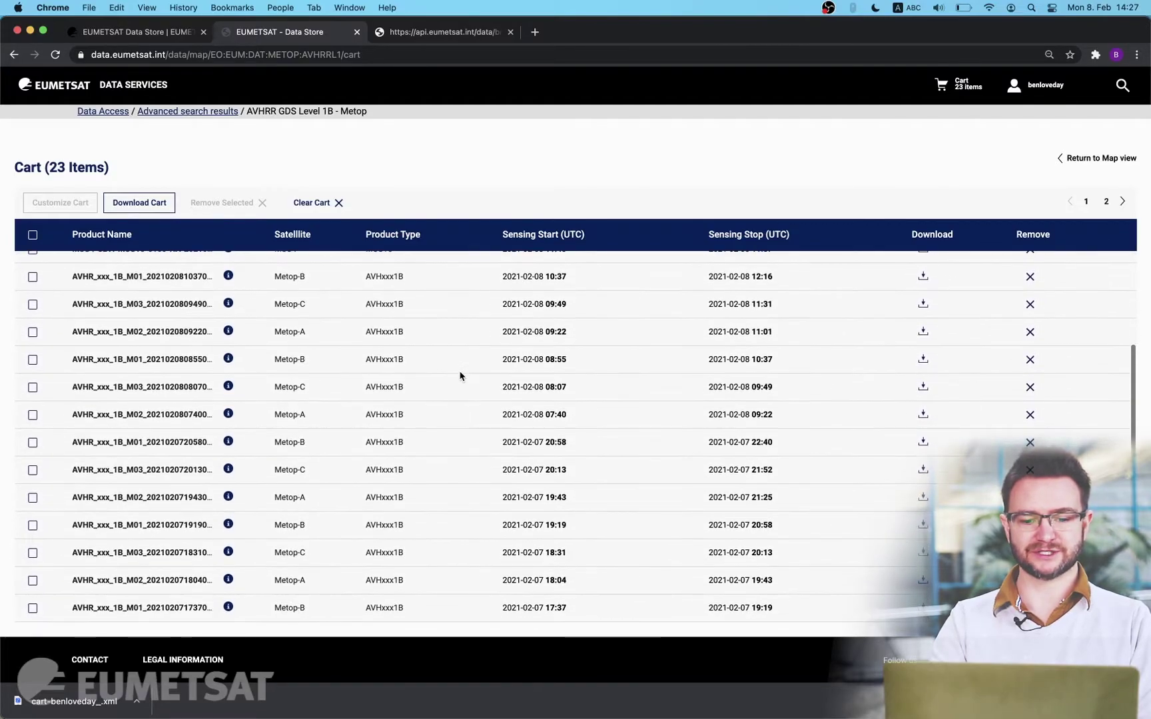
scroll(459, 377, up, 3)
scroll(460, 377, up, 4)
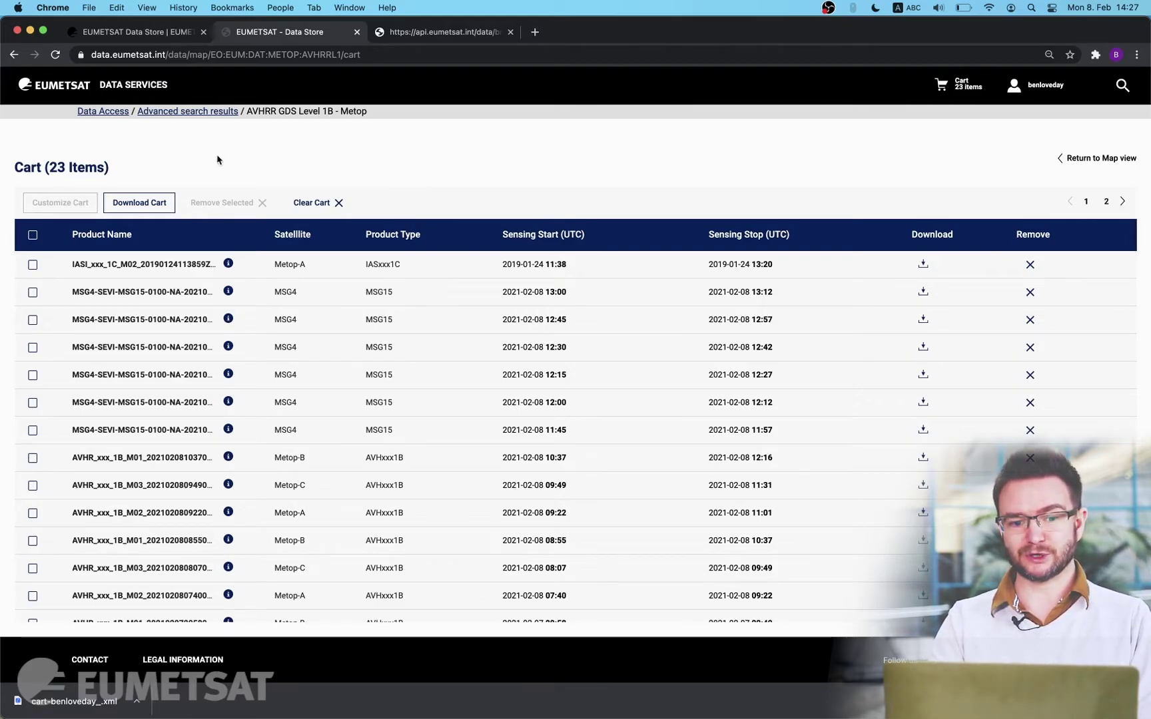
mouse_move(60, 206)
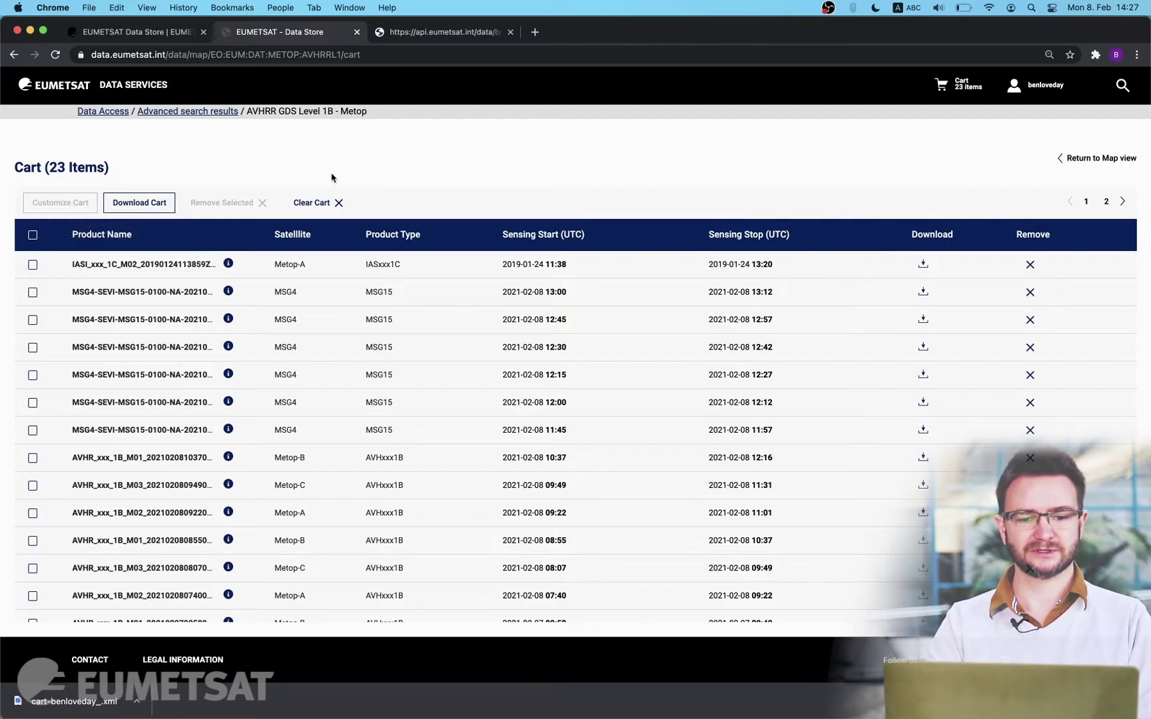
Step: Clear the cart and list the High Rate SEVIRI Level 1.5 products
click(324, 203)
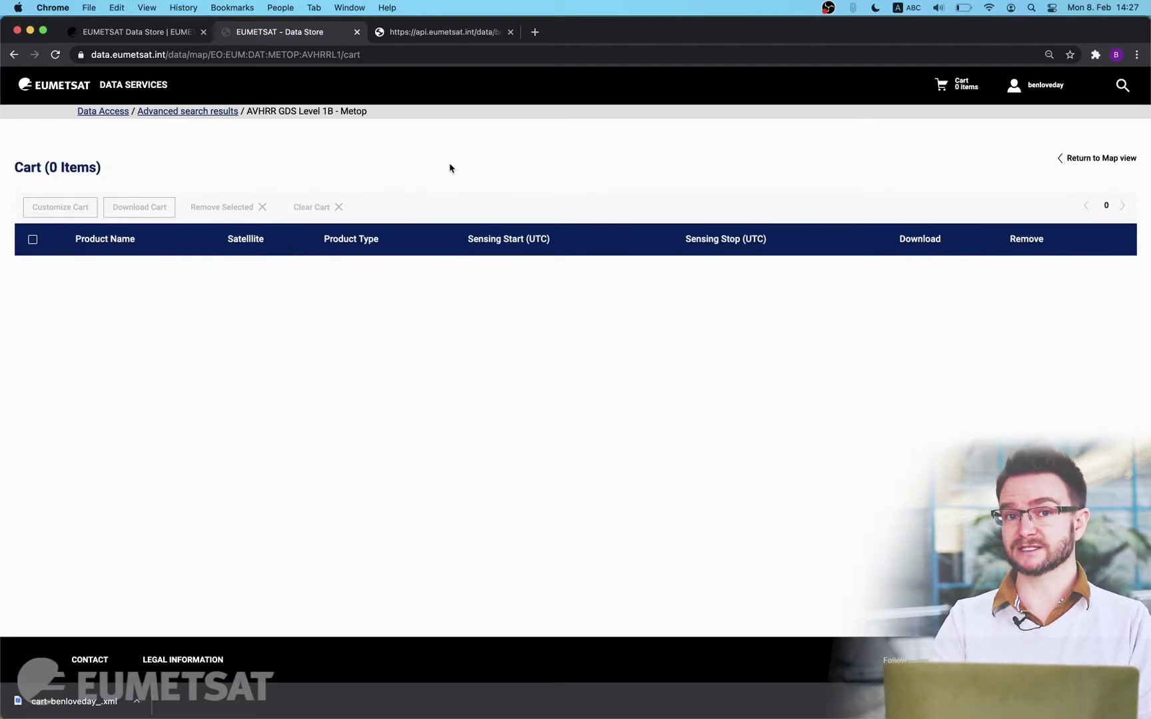
click(112, 115)
scroll(588, 465, down, 20)
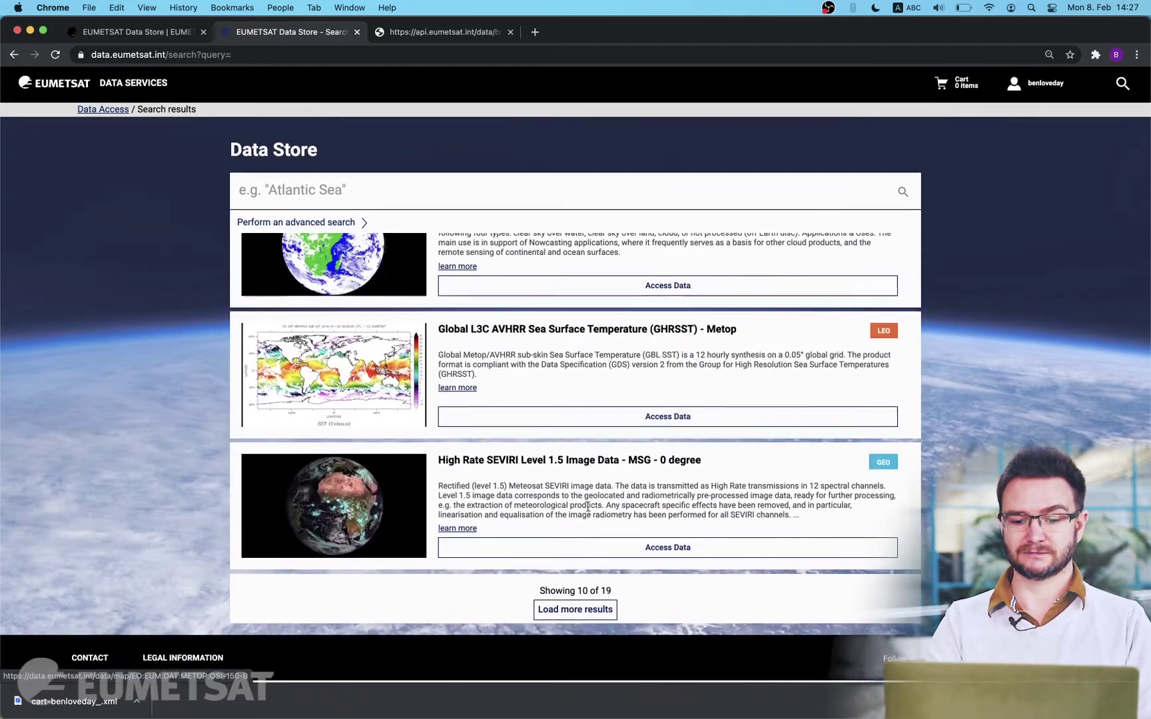
click(593, 549)
click(236, 523)
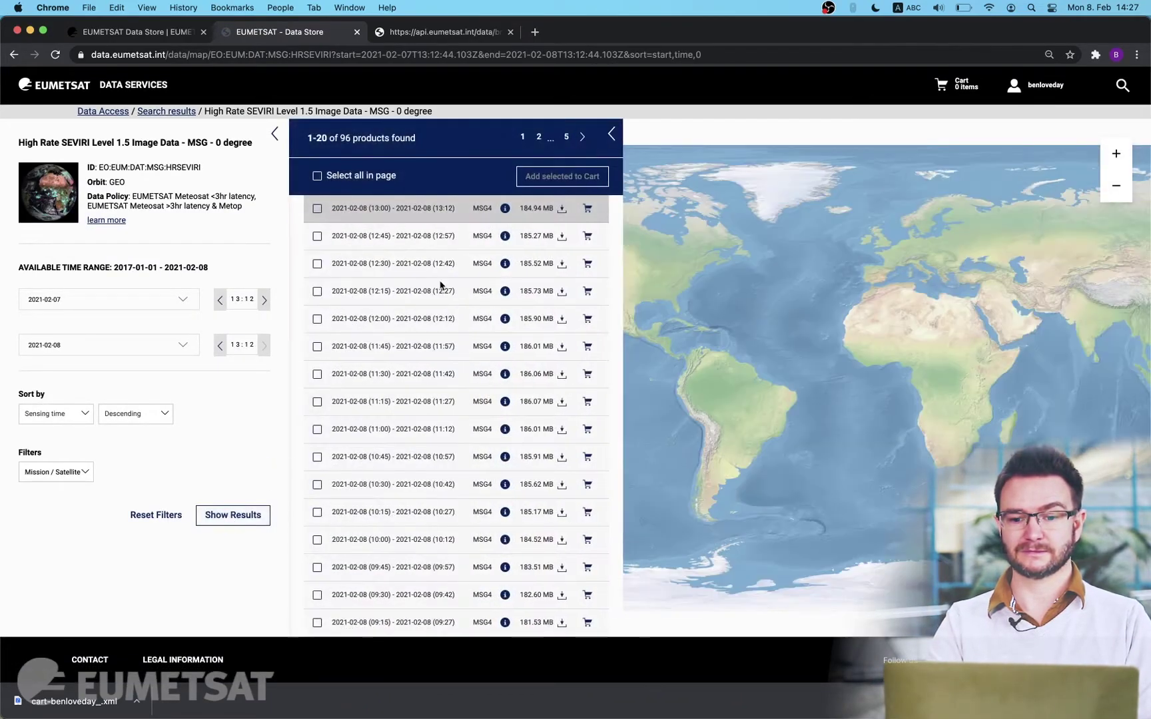
click(587, 208)
click(951, 79)
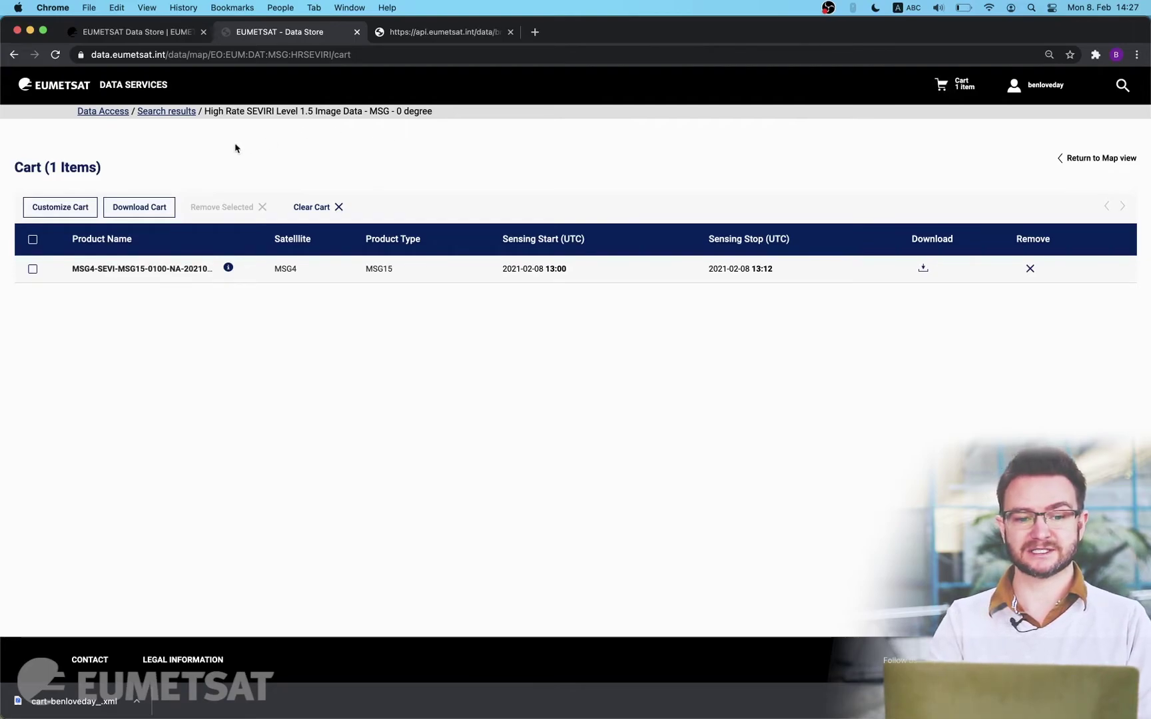
click(75, 211)
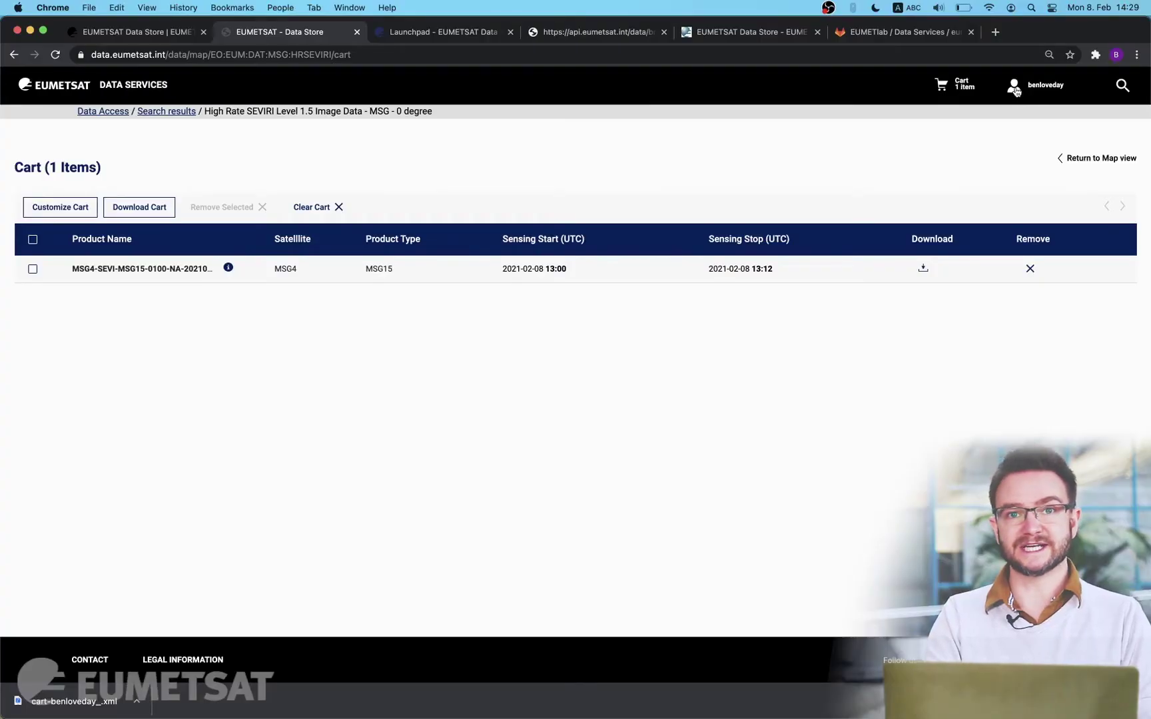
Step: Open the API Key Management page from the user account menu
click(1015, 88)
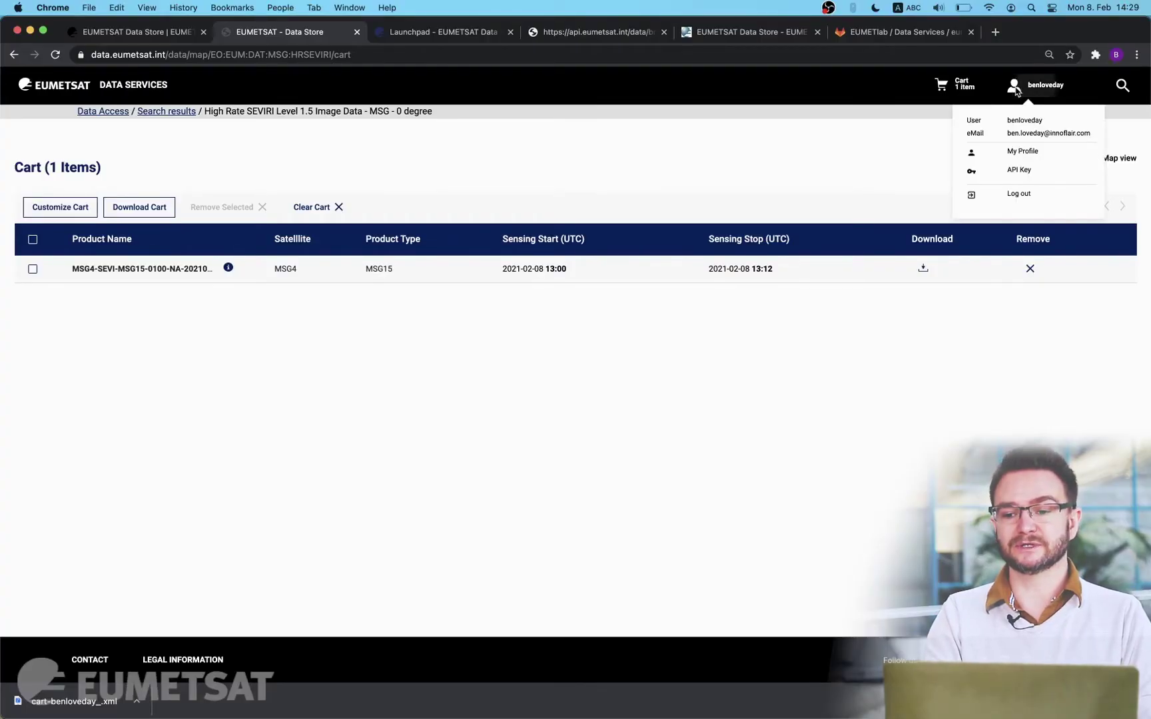
click(1023, 171)
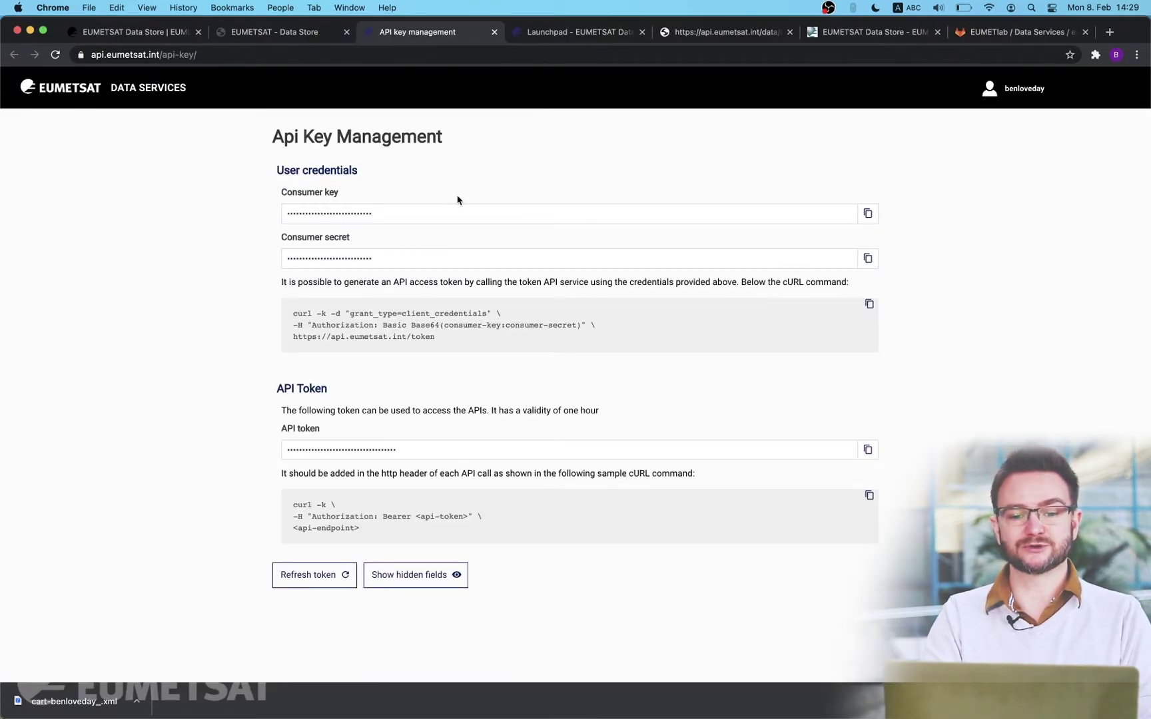